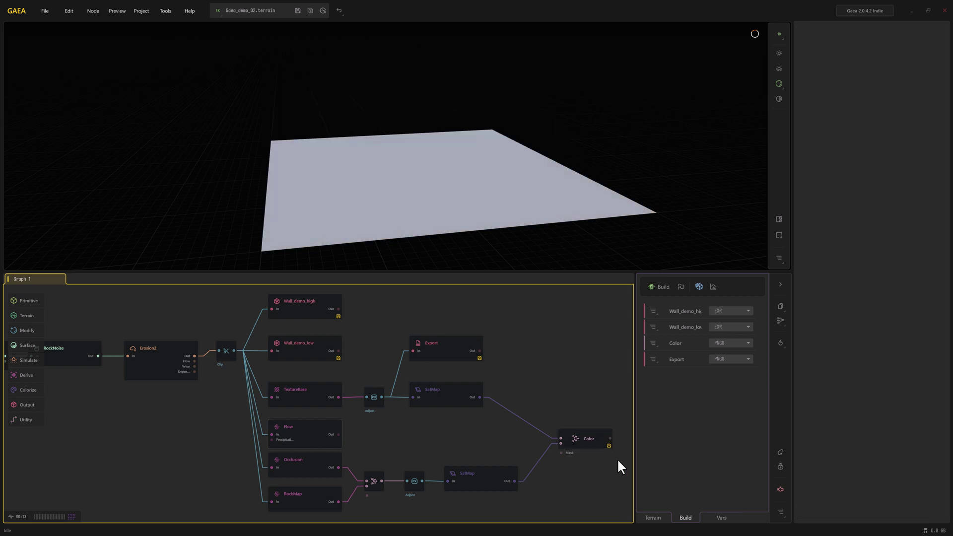
Preview the Color node's output and review the build settings, including the build destination.
left_click(593, 442)
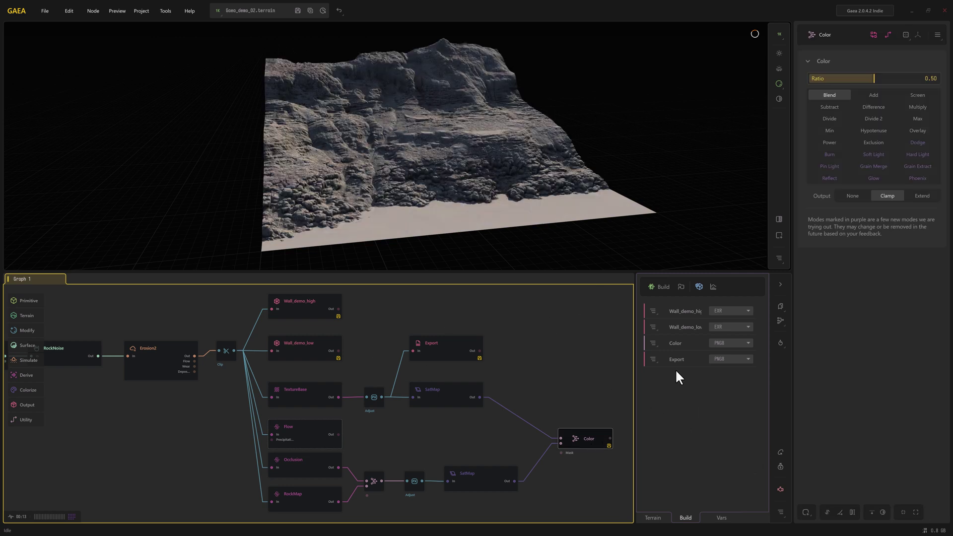
left_click(699, 287)
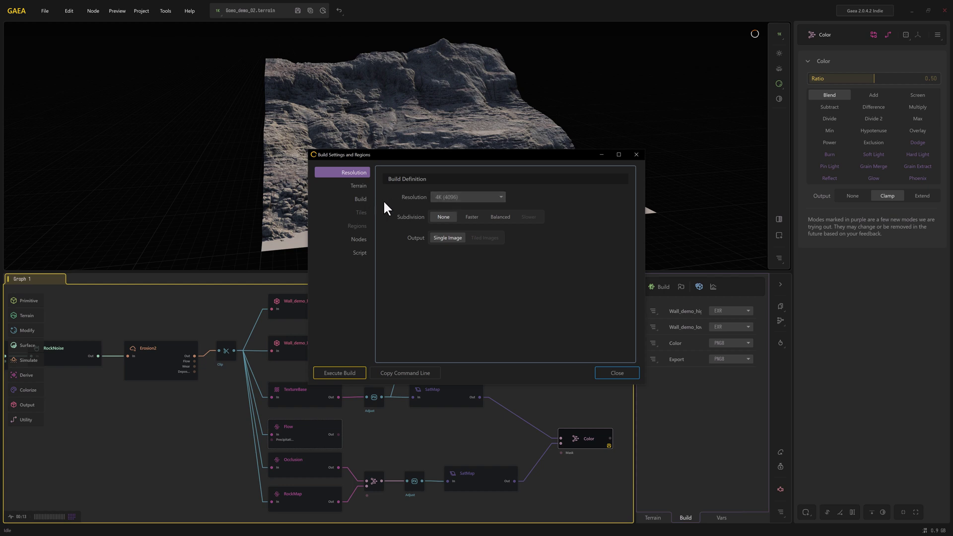
left_click(360, 198)
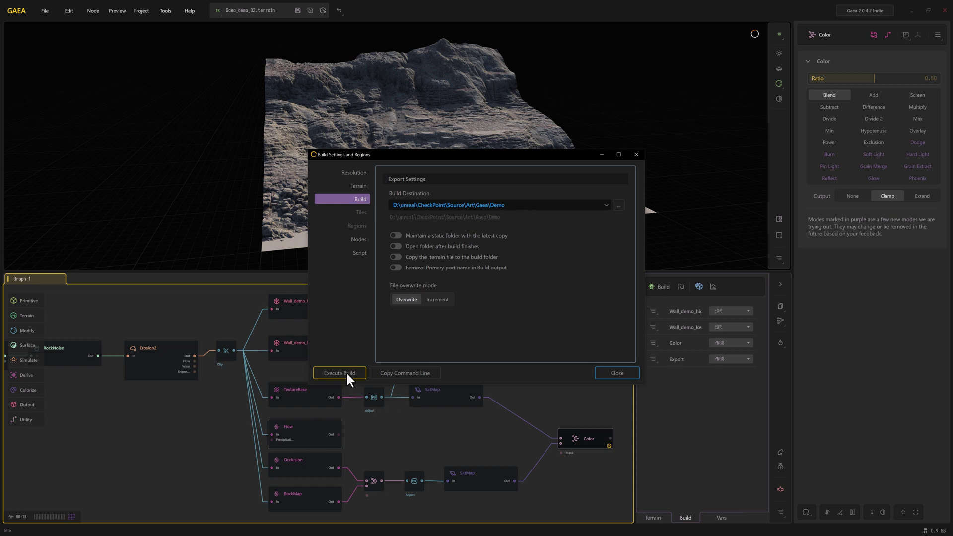
left_click(623, 373)
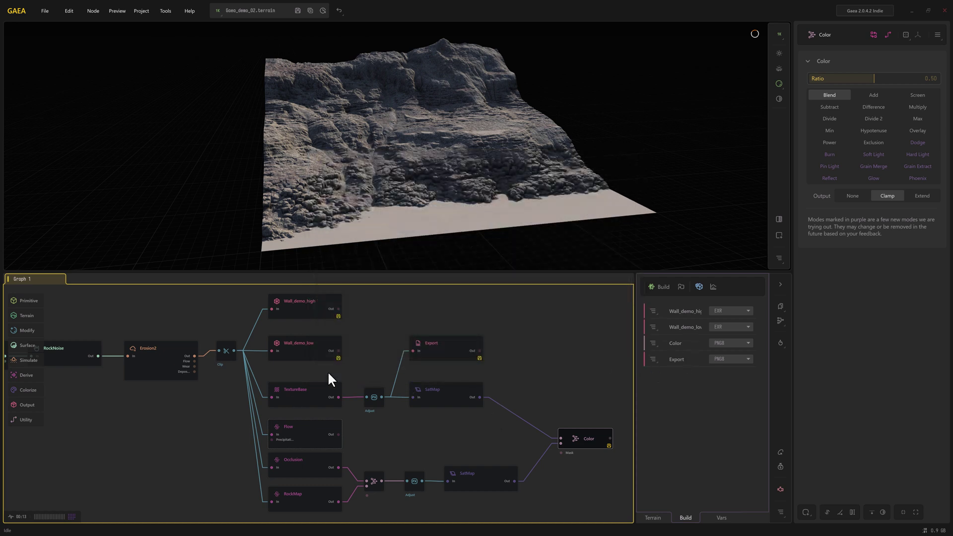
Inspect the Wall_demo_low, Color and Export nodes that are marked for export.
left_click(298, 342)
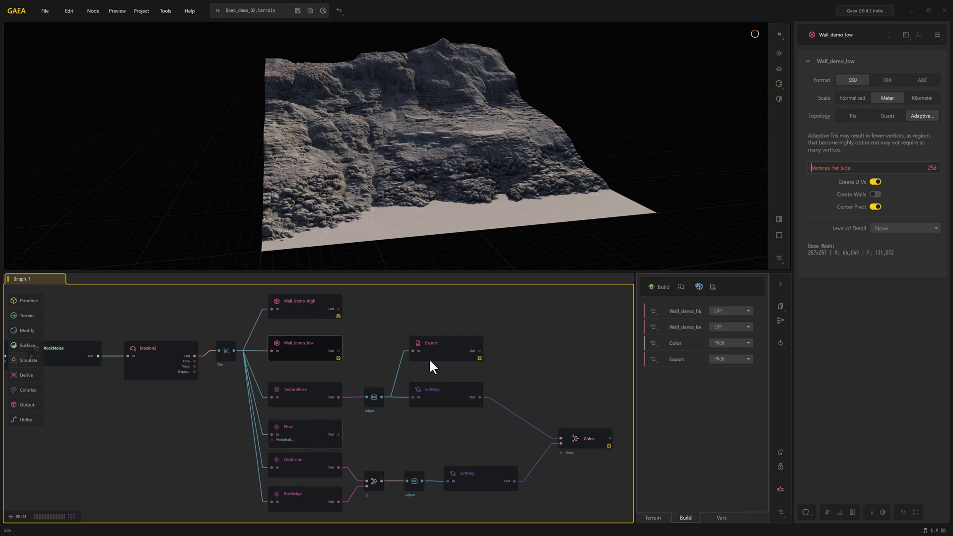
left_click(588, 445)
left_click(431, 349)
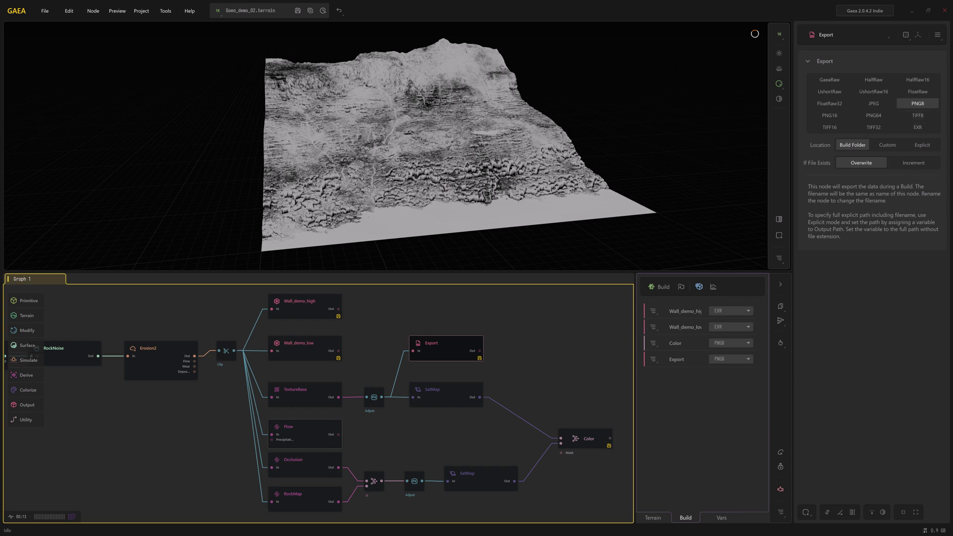
Bring up the Demo build folder in File Explorer and check the exported meshes and the Color_Out.png and Export.png textures.
left_click_drag(952, 112, 300, 86)
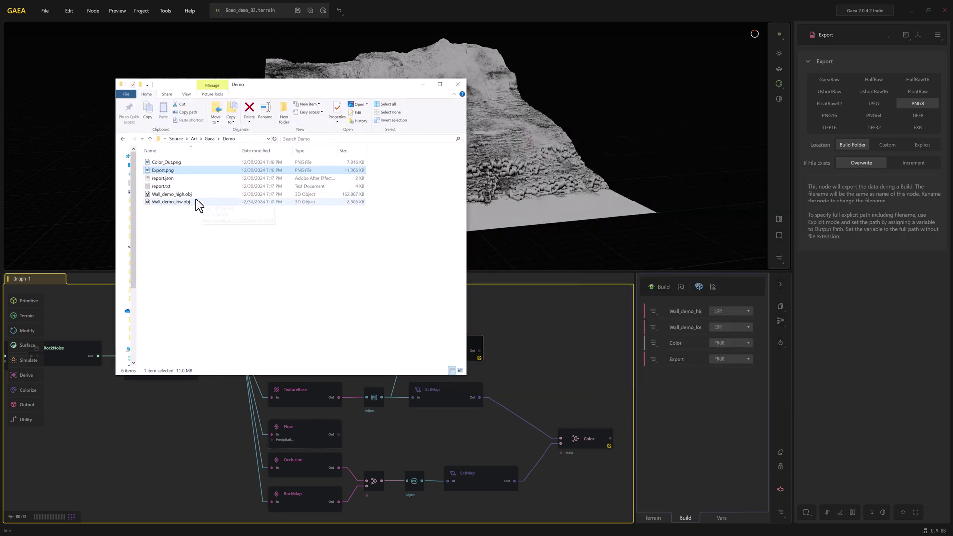
left_click(186, 194)
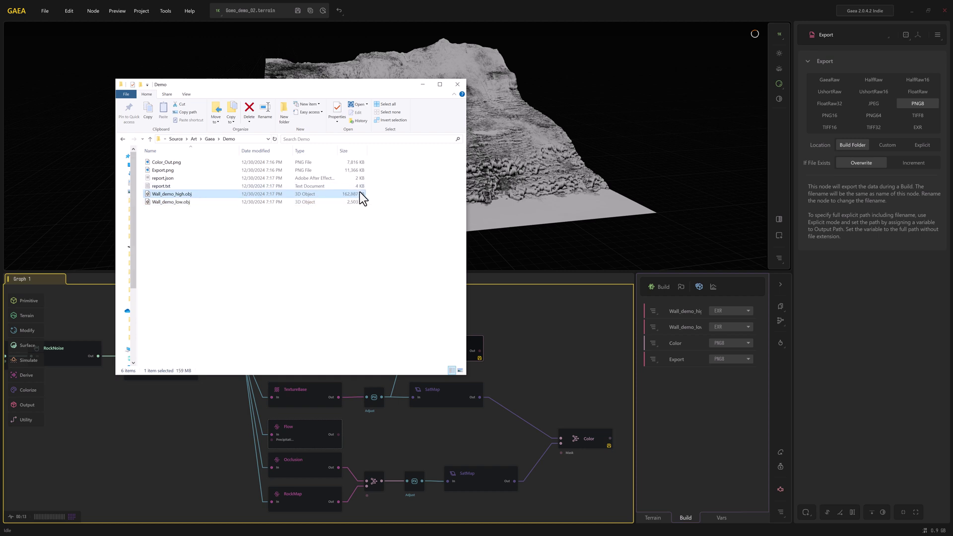
double_click(168, 162)
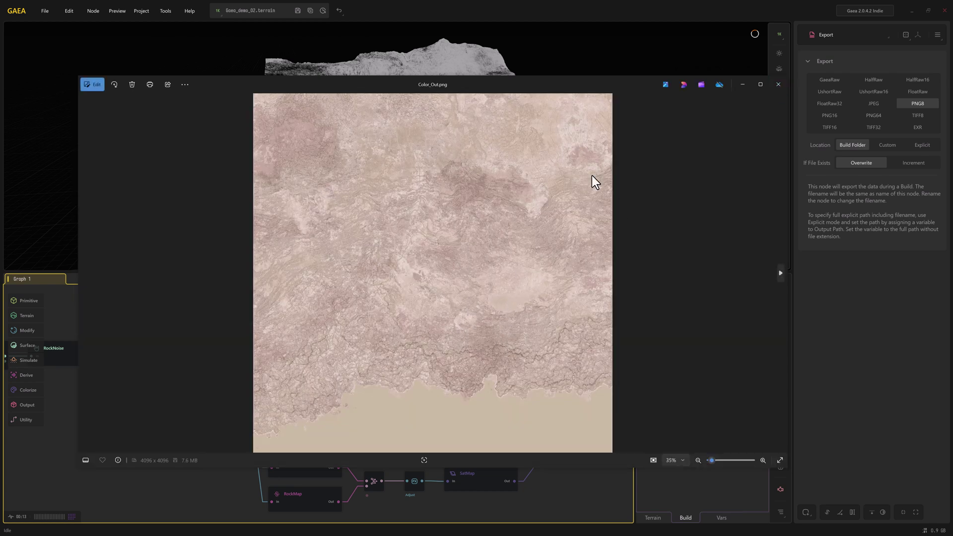
left_click(778, 84)
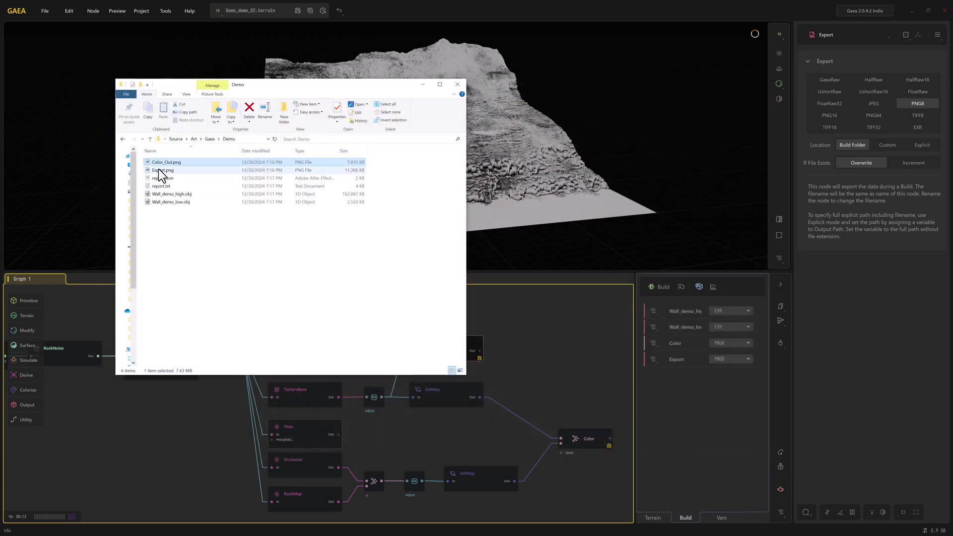
double_click(160, 171)
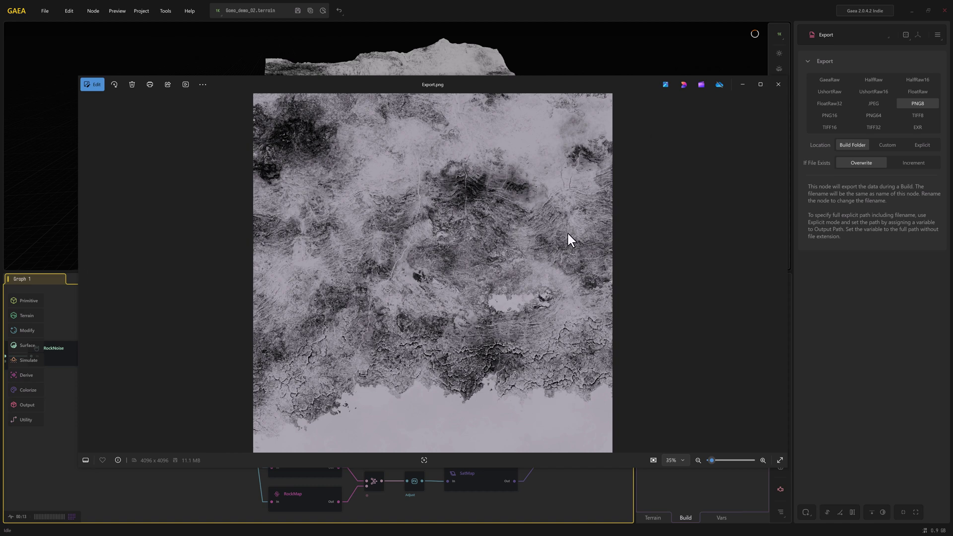
left_click(778, 84)
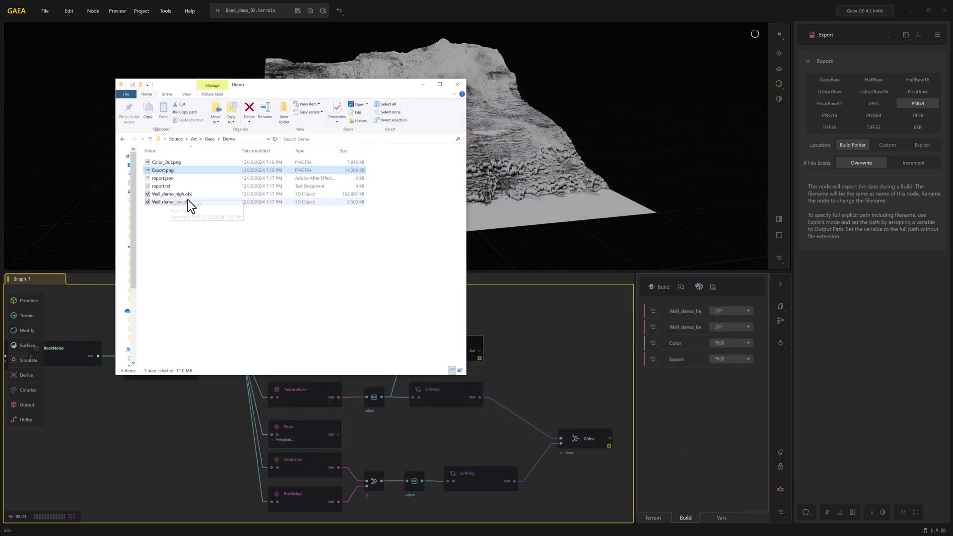
left_click_drag(367, 85, 952, 101)
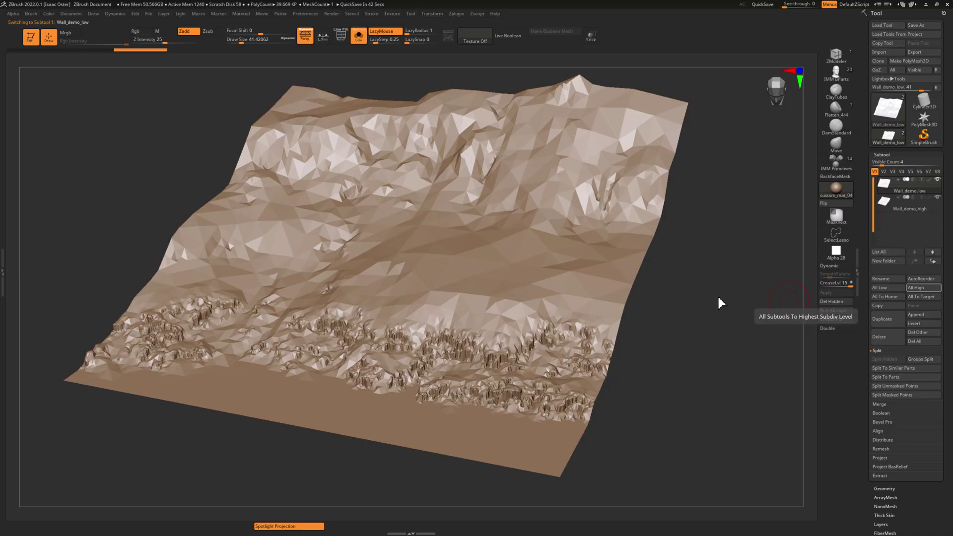
Switch to ZBrush and examine the Wall_demo_low mesh from several angles with its polygon wireframe displayed.
left_click_drag(718, 293, 649, 288)
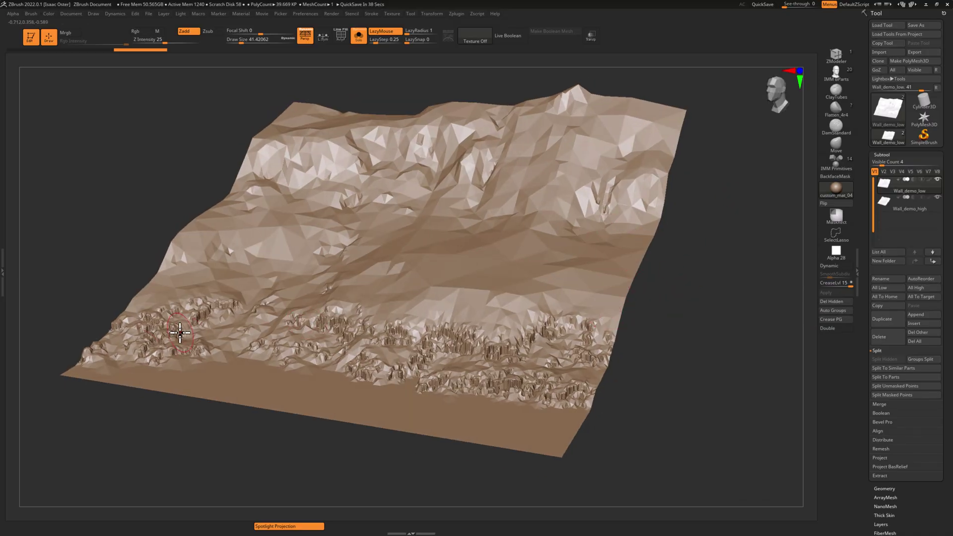
left_click_drag(630, 332, 685, 328)
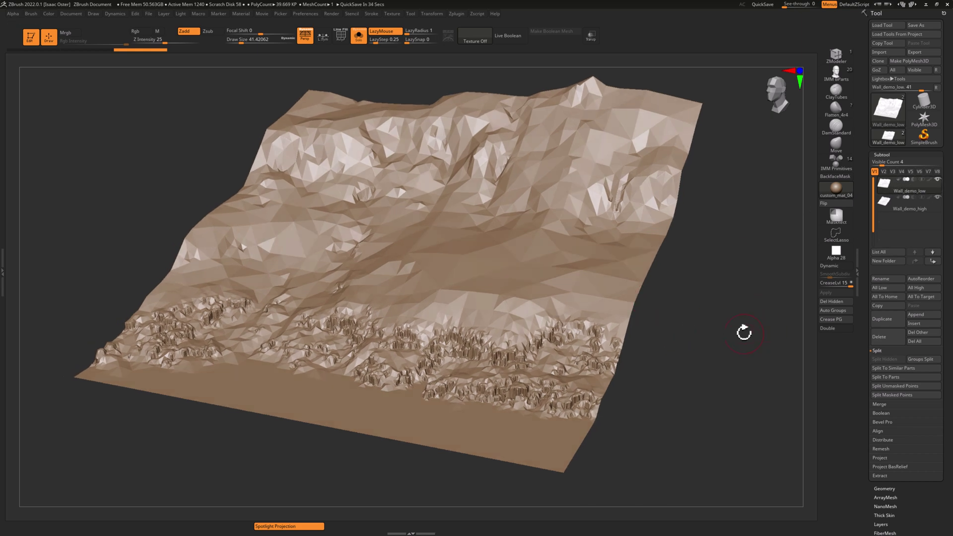
key("shift+f")
left_click_drag(669, 356, 680, 388)
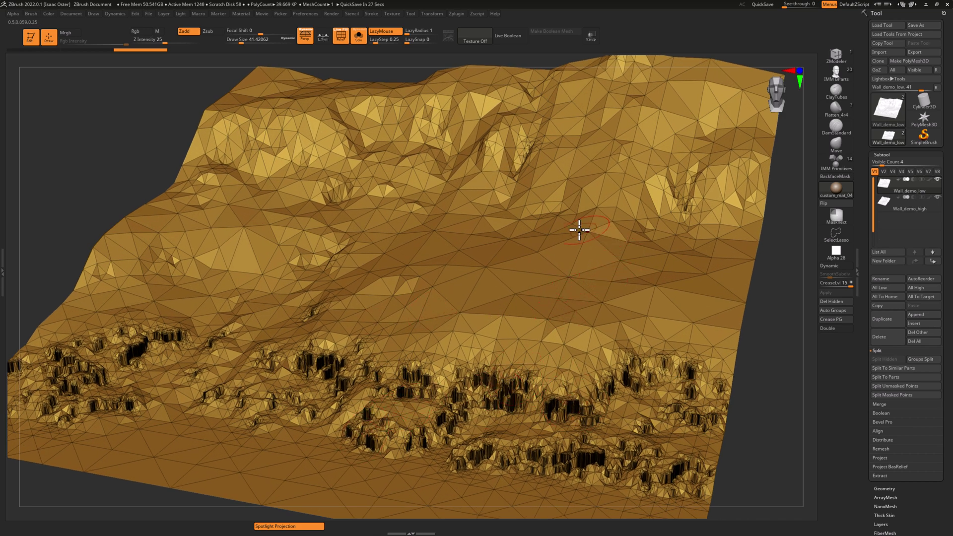
left_click_drag(771, 345, 765, 336)
Examine the Wall_demo_high subtool with its wireframe, and inspect the surface detail up close with the wireframe hidden.
left_click(896, 209)
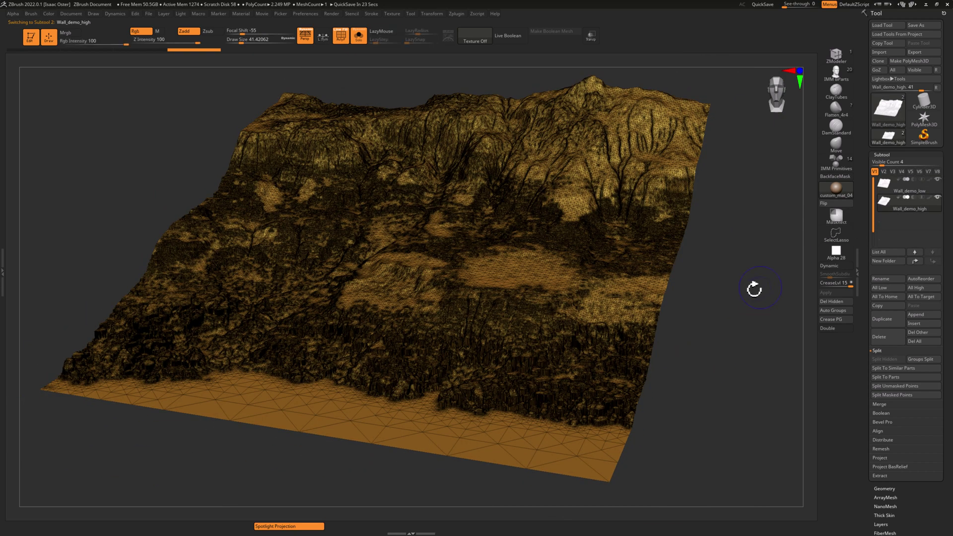
key("shift+f")
left_click_drag(725, 310, 719, 321)
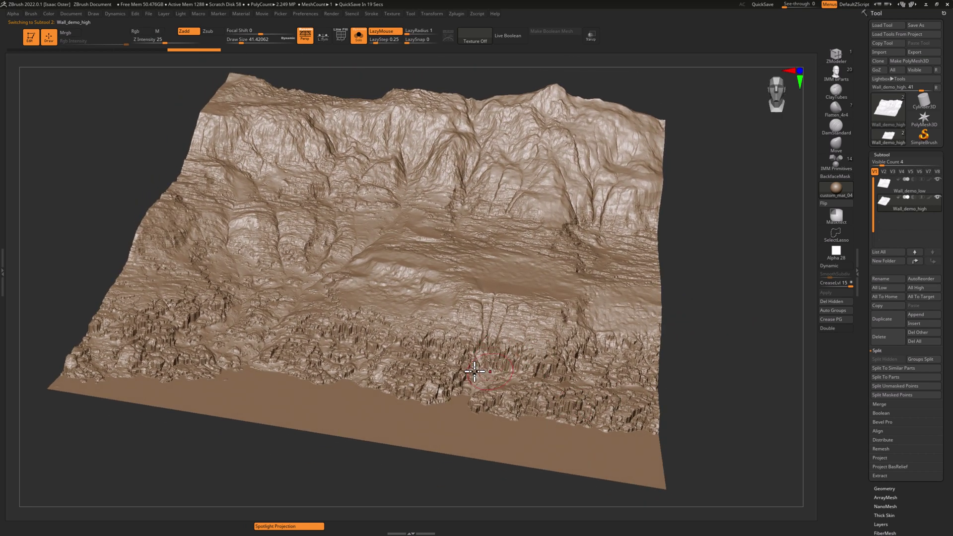
left_click_drag(788, 390, 745, 391)
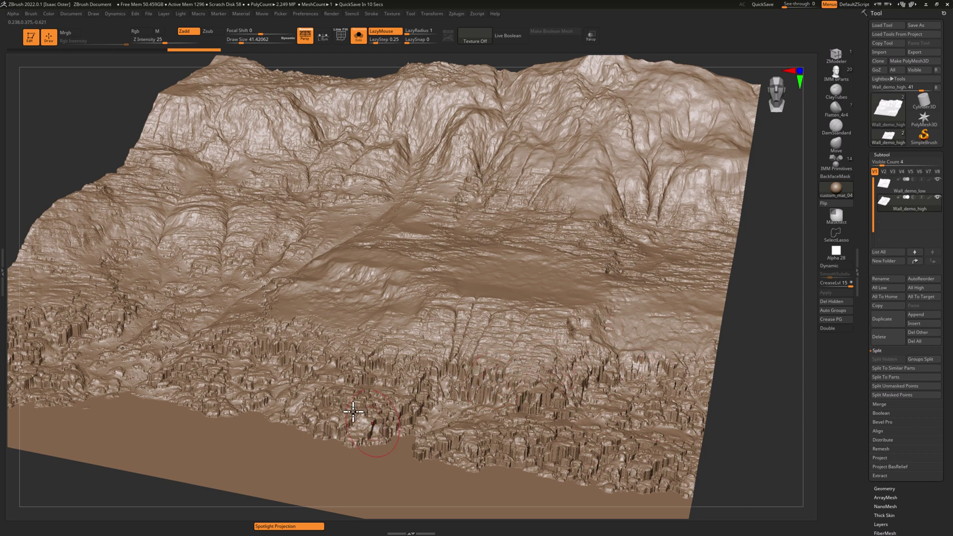
left_click_drag(756, 350, 800, 310)
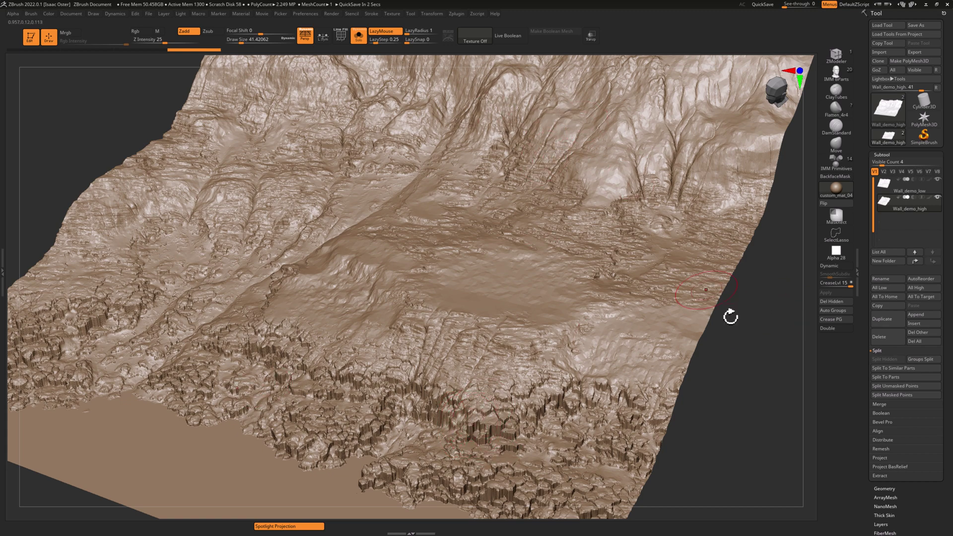
left_click_drag(729, 315, 694, 387)
Compare the Wall_demo_low subtool from above and in perspective with the Color_Out.png texture, and close the image.
left_click(883, 185)
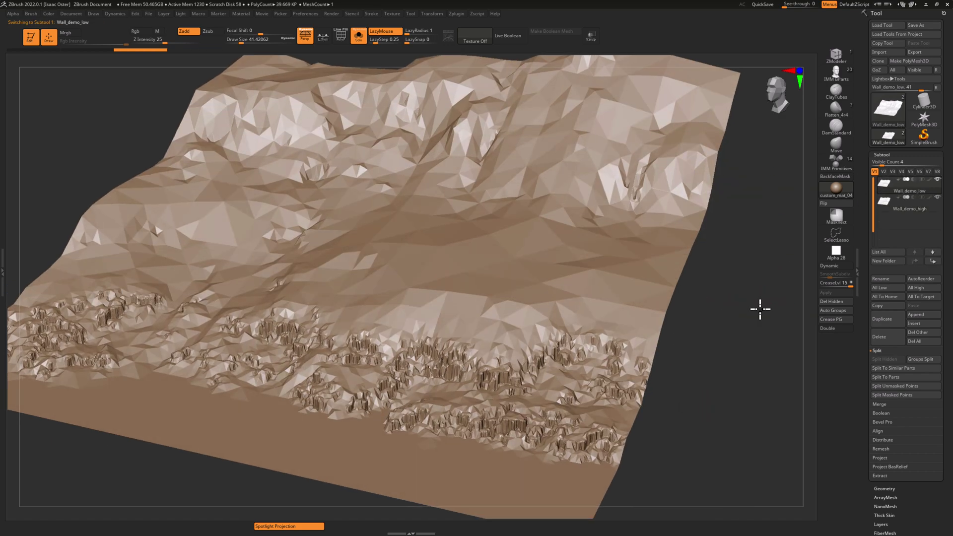
left_click_drag(761, 308, 761, 292, "alt")
mouse_move(709, 334)
left_mouse_down()
mouse_move(697, 319)
mouse_move(695, 347)
mouse_move(660, 278)
left_mouse_up()
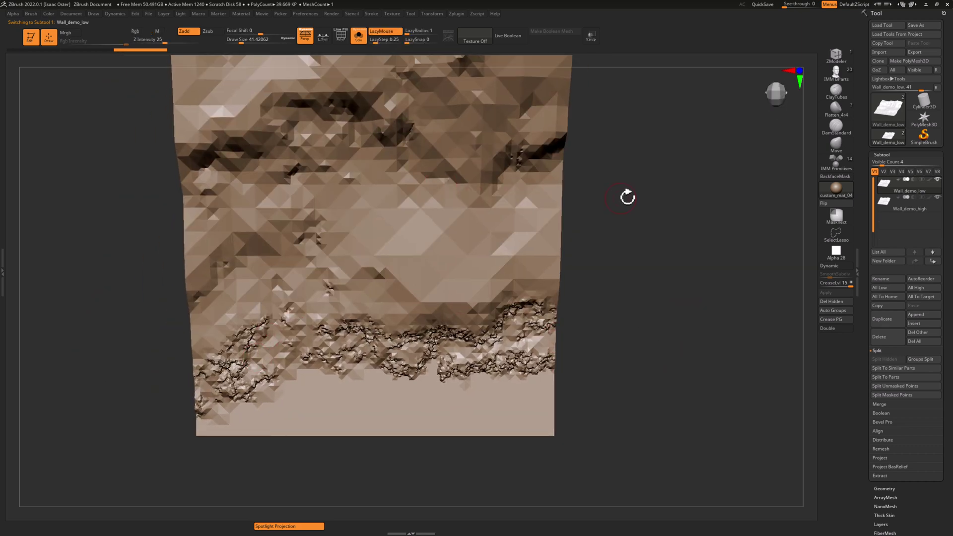
left_click_drag(628, 200, 640, 236, "alt")
mouse_move(655, 271)
left_mouse_down()
mouse_move(656, 234)
mouse_move(676, 313)
left_mouse_up()
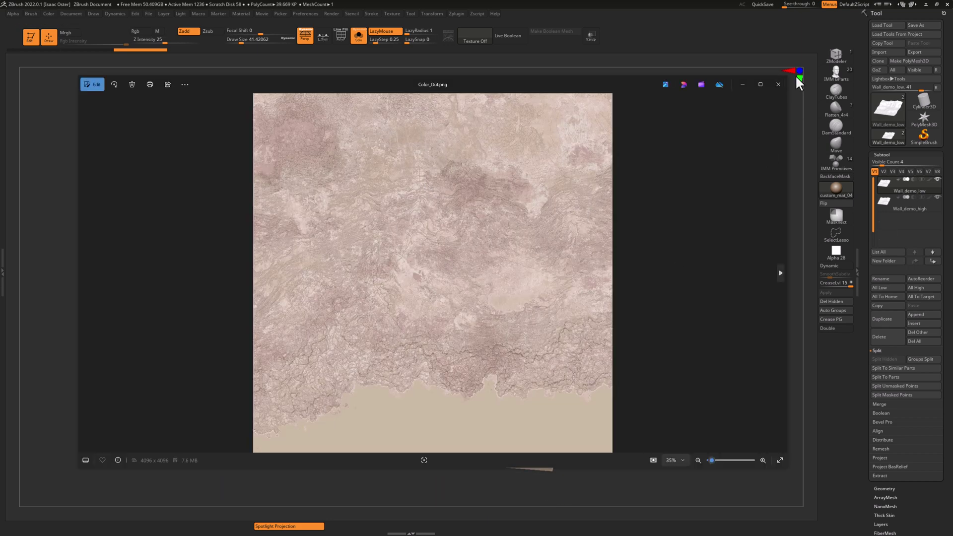
left_click(777, 84)
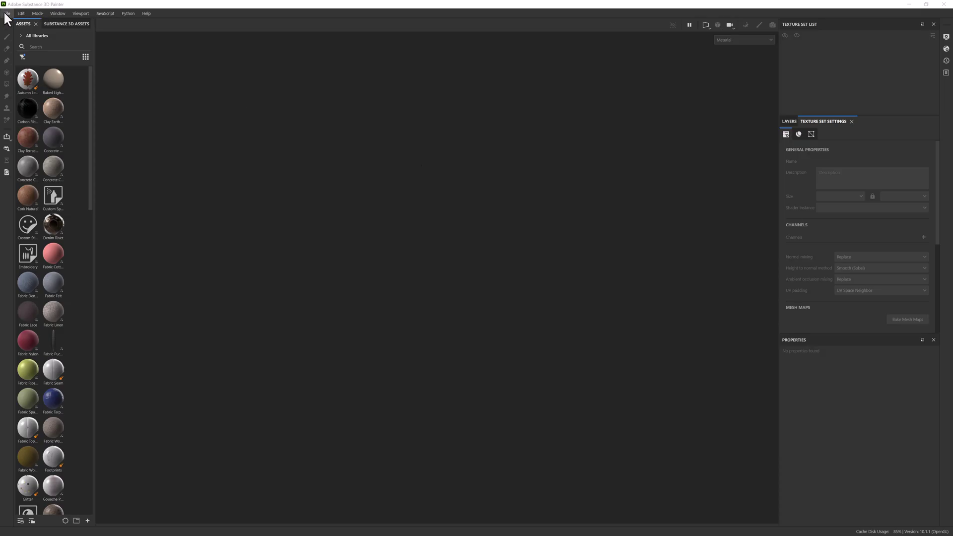
Switch to Substance 3D Painter and create a new project using Wall_demo_low.obj from the Gaea Demo folder.
left_click(6, 13)
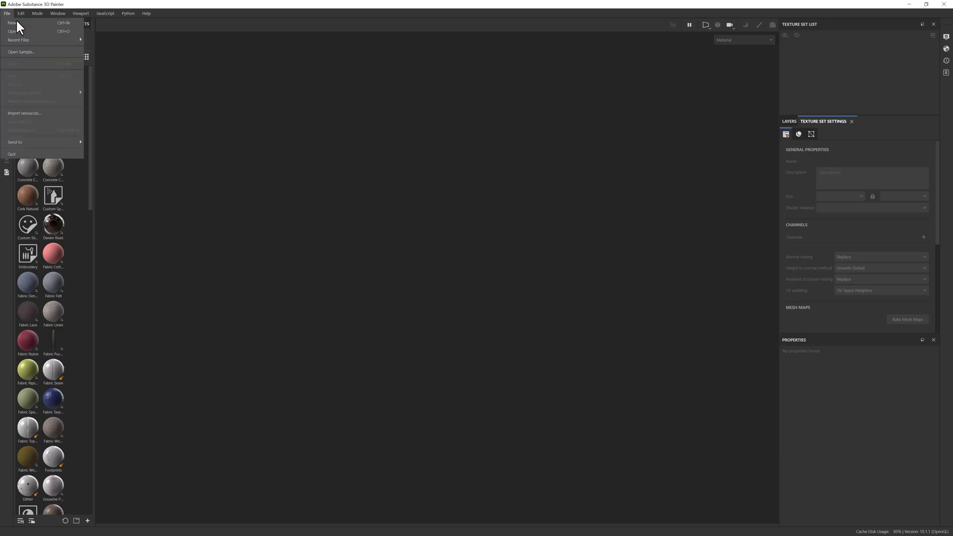
left_click(26, 23)
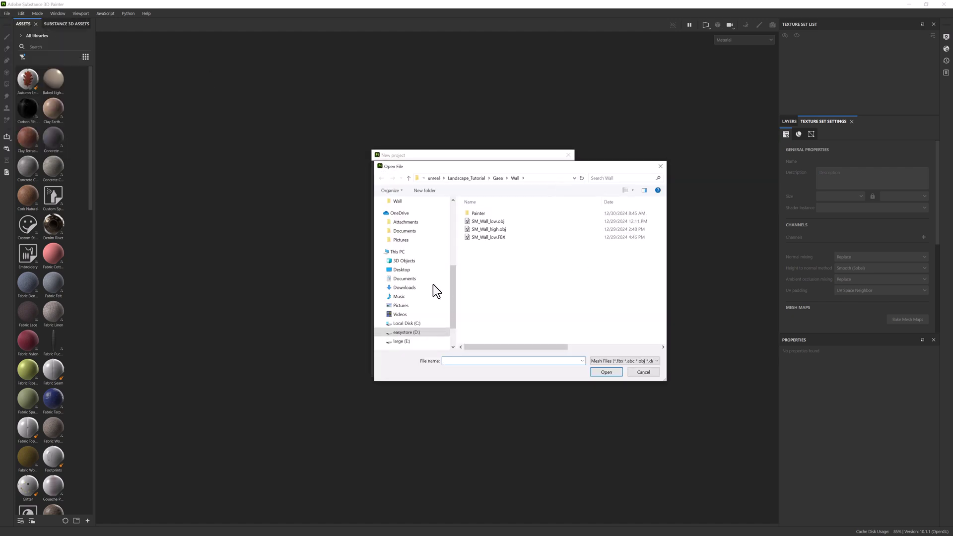
left_click(497, 178)
double_click(521, 223)
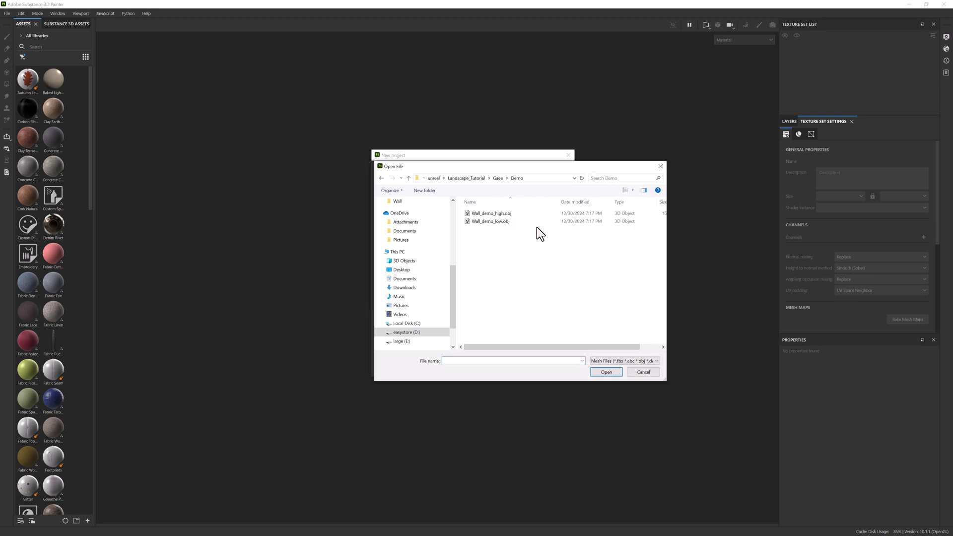
double_click(498, 220)
left_click(516, 364)
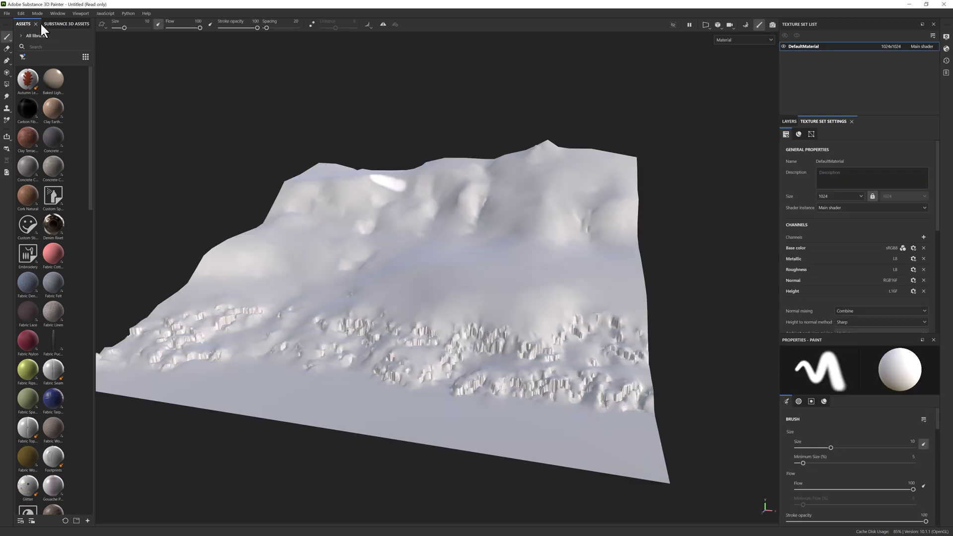
Enter mesh map baking mode and load Wall_demo_high.obj as the high definition mesh.
left_click(40, 12)
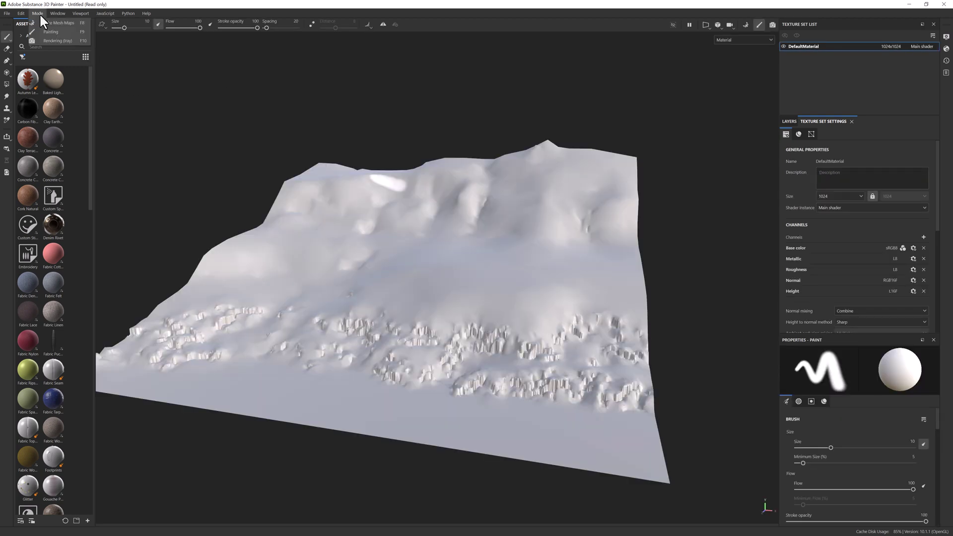
left_click(53, 30)
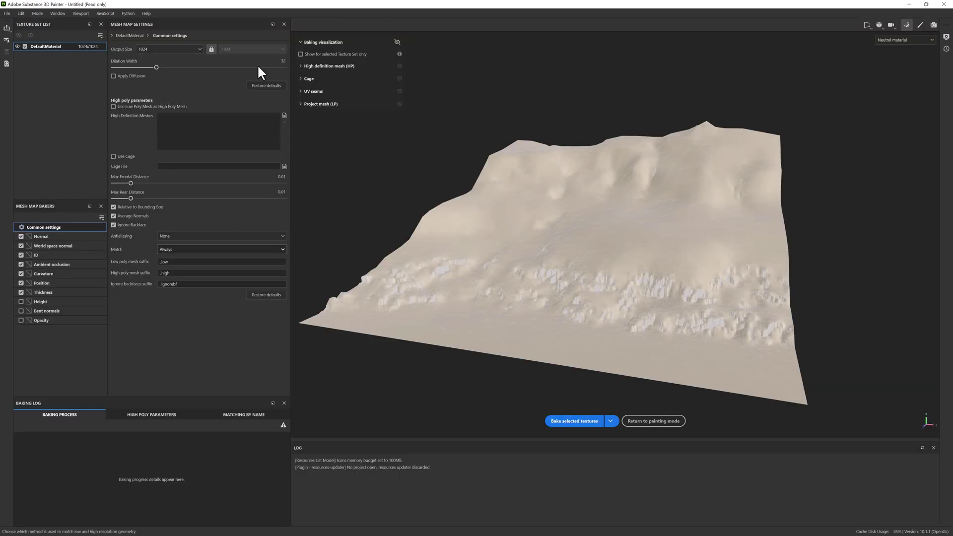
left_click(282, 115)
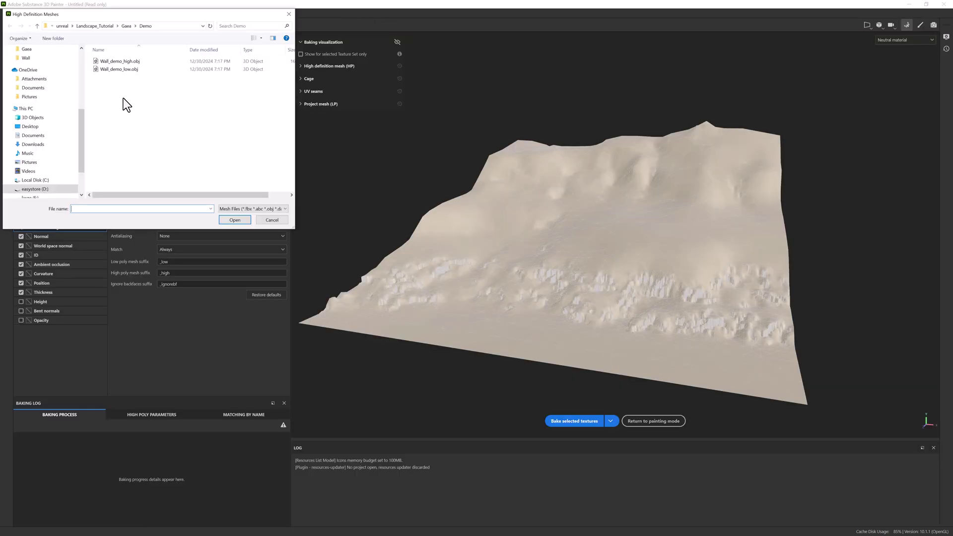
left_click(123, 63)
double_click(124, 63)
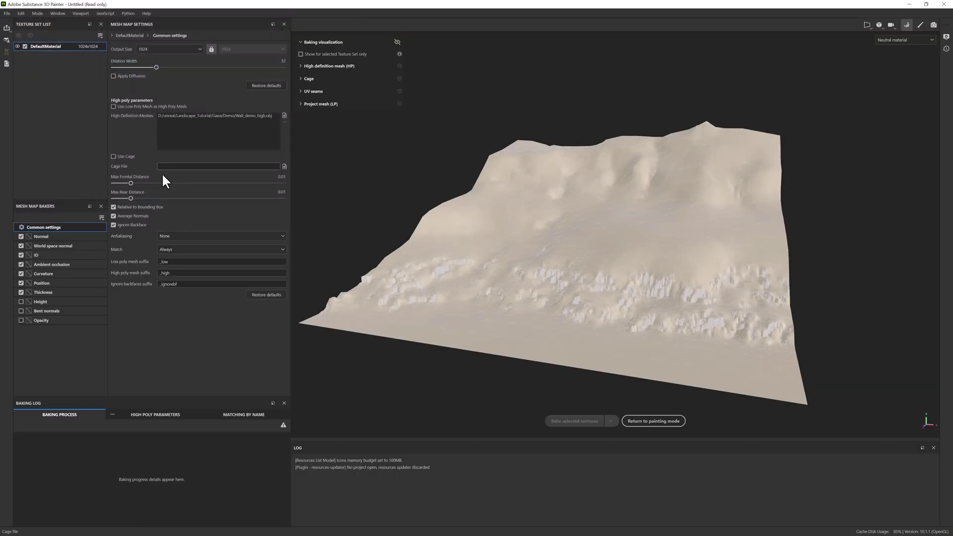
Set the bake antialiasing to Supersampling 4x and the output size to 4096, and bake the selected textures.
left_click(187, 233)
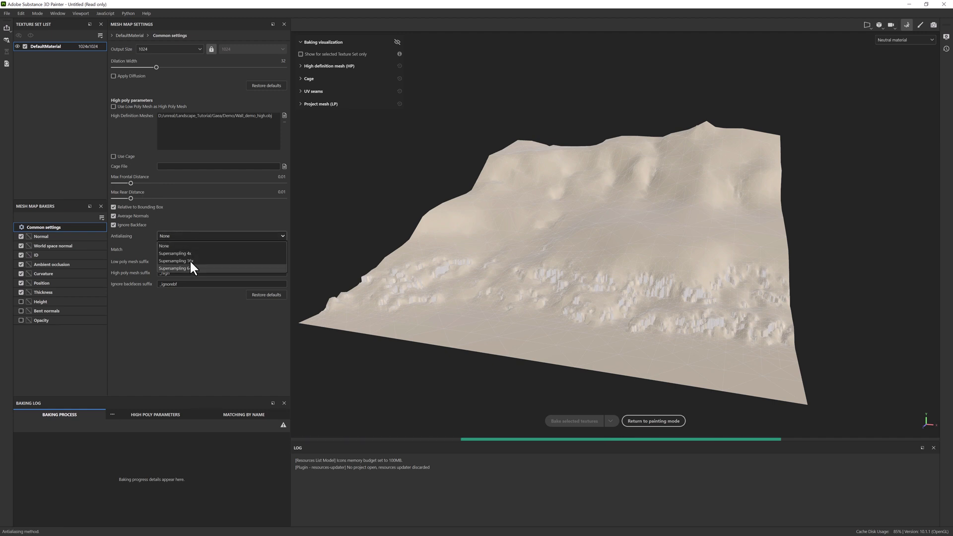
left_click(189, 254)
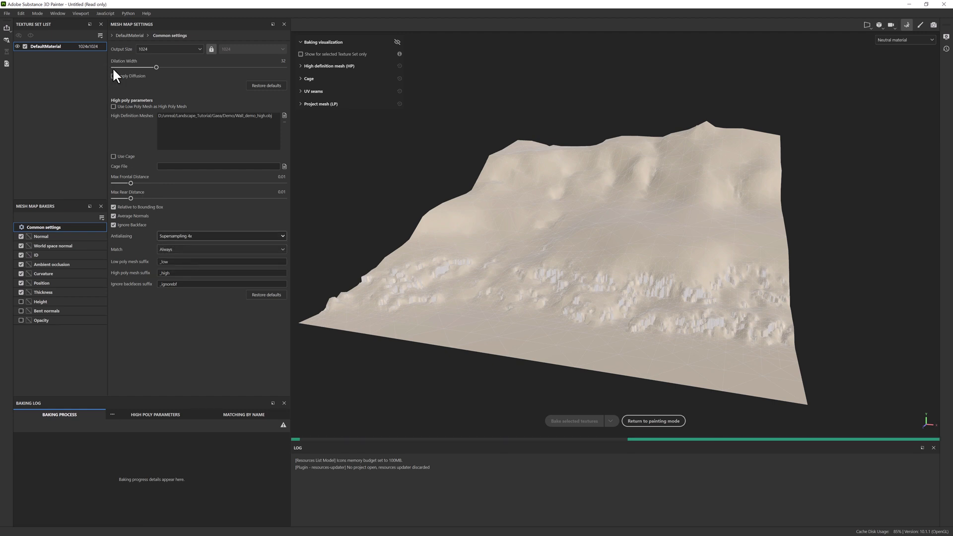
left_click(181, 49)
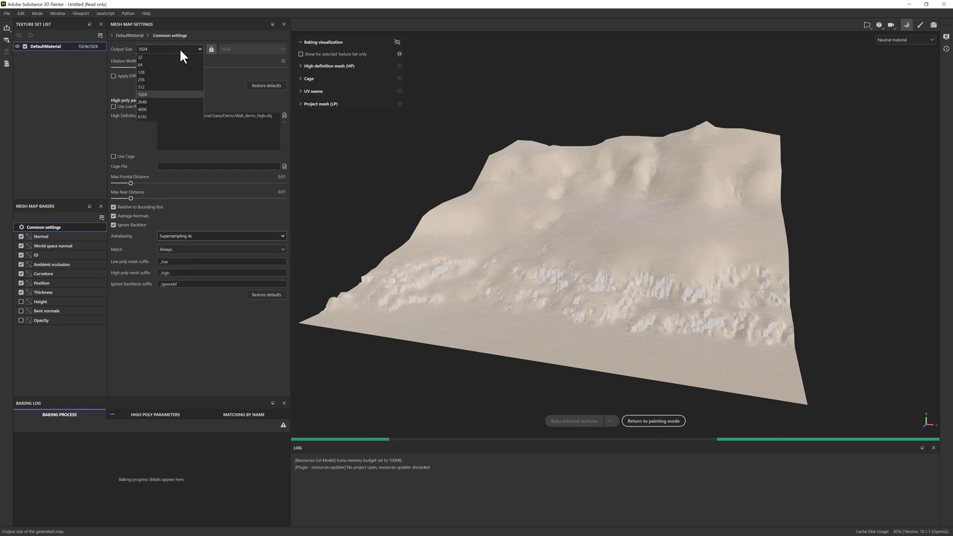
left_click(146, 109)
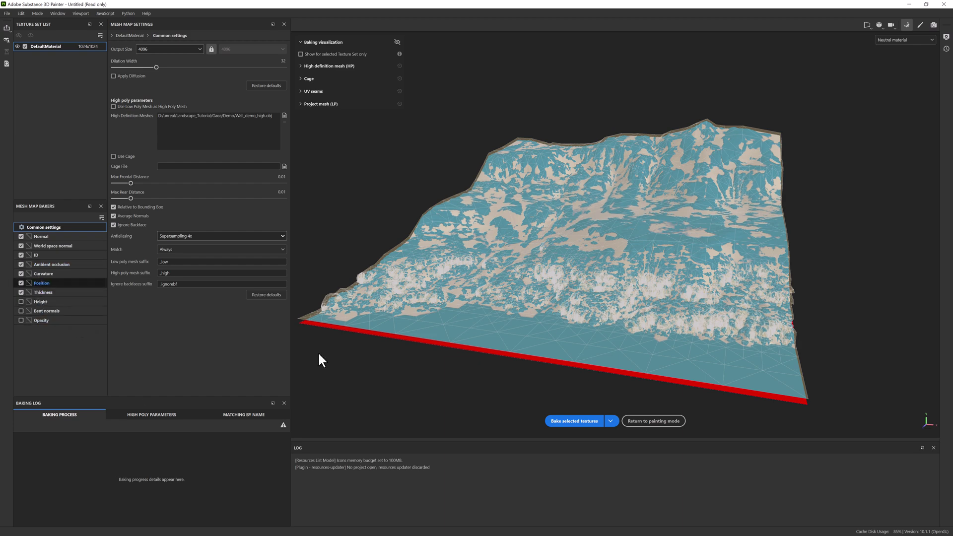
left_click(566, 421)
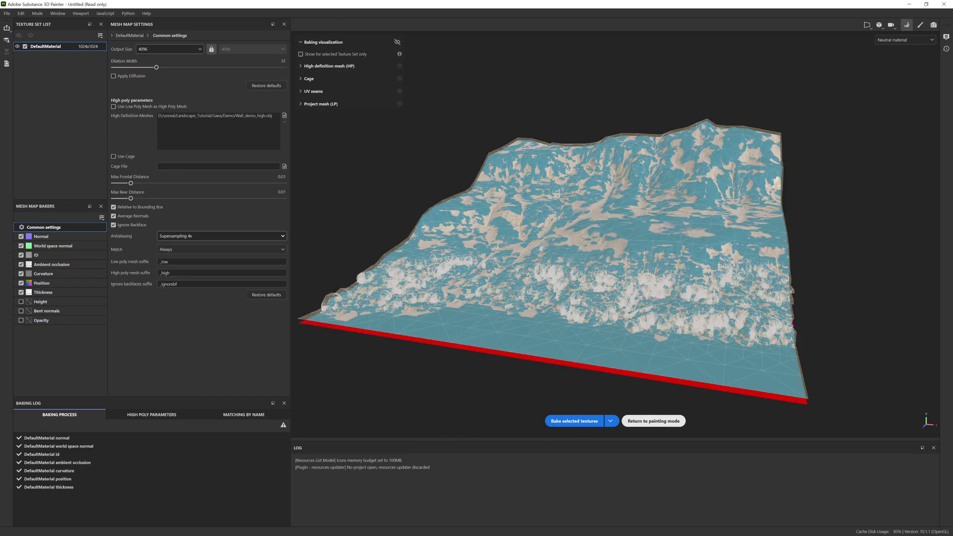
Return to painting mode and examine the baked detail on the low-poly wall from several angles.
left_click(653, 420)
left_click_drag(697, 326, 640, 387, "alt")
left_click_drag(733, 319, 506, 383, "alt")
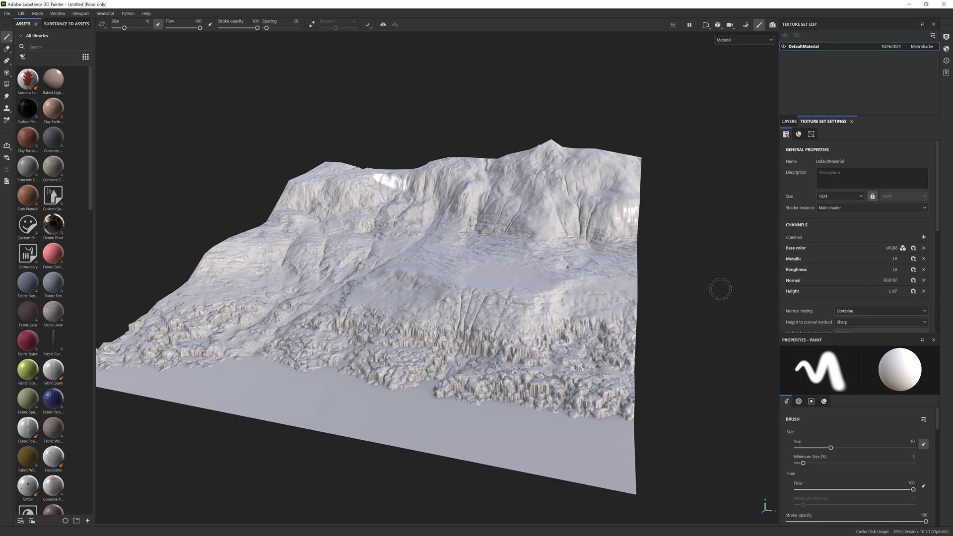
left_click_drag(719, 287, 714, 313, "alt")
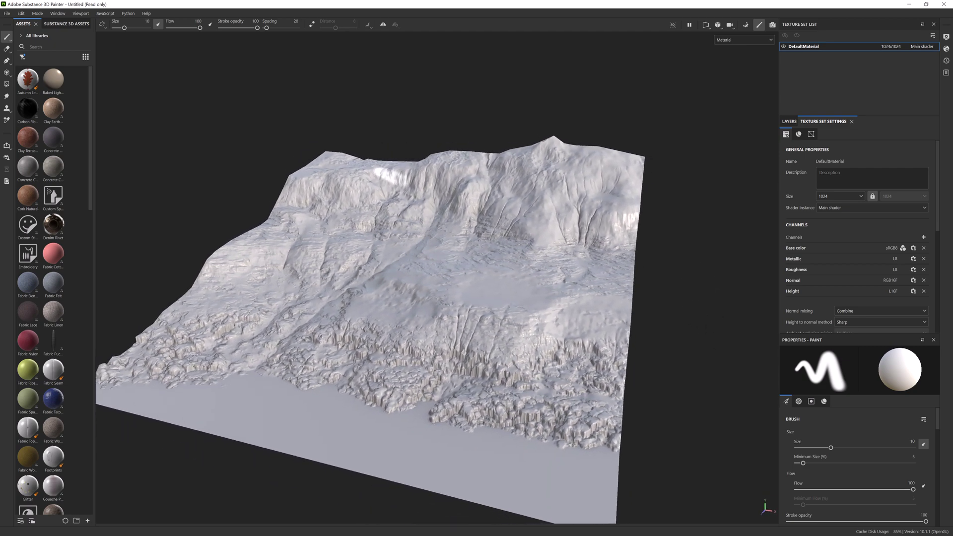
Start a texture export and choose the Mesh Maps output template.
left_click(7, 14)
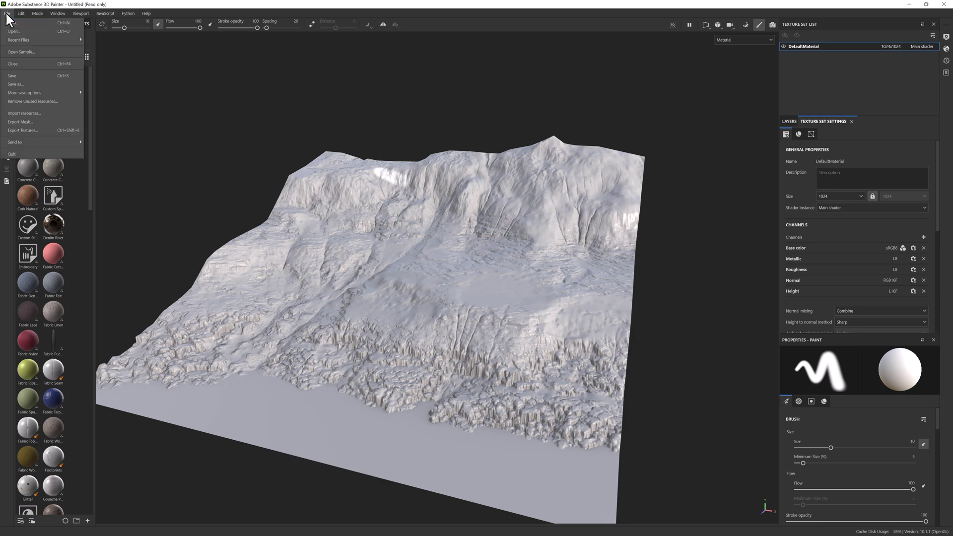
left_click(25, 131)
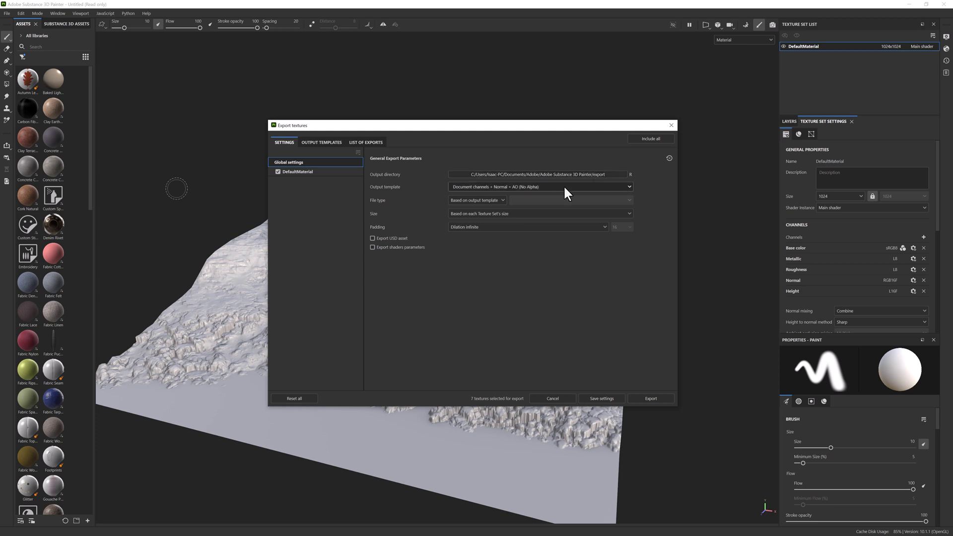
left_click(609, 188)
scroll(499, 225, "down", 3)
left_click(467, 241)
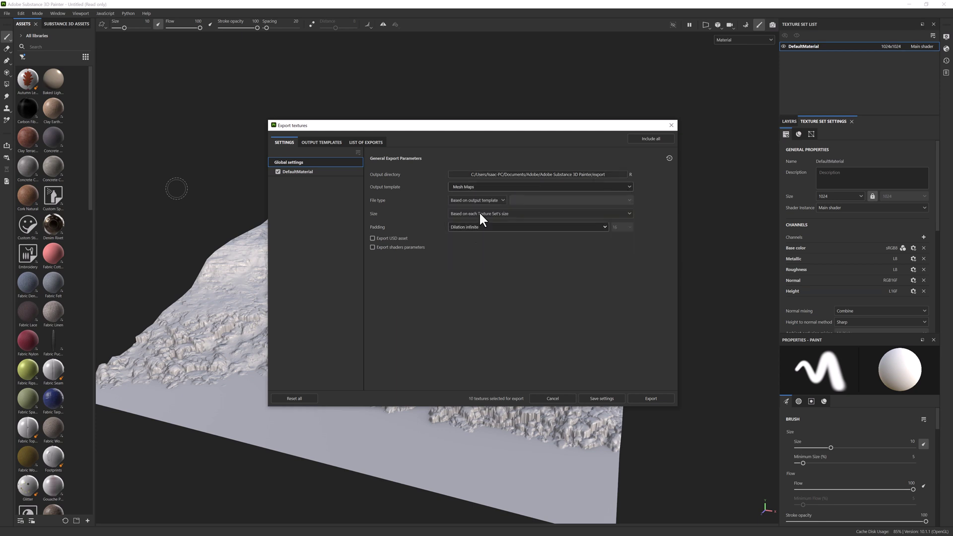
Create a bakes folder inside the Gaea Demo folder and set it as the export's output directory.
left_click(600, 175)
left_click(294, 172)
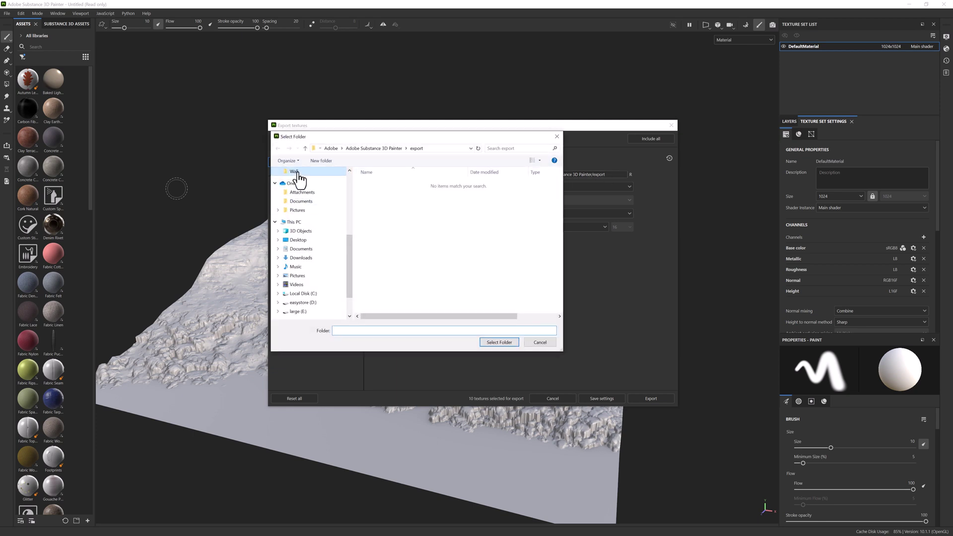
left_click(394, 148)
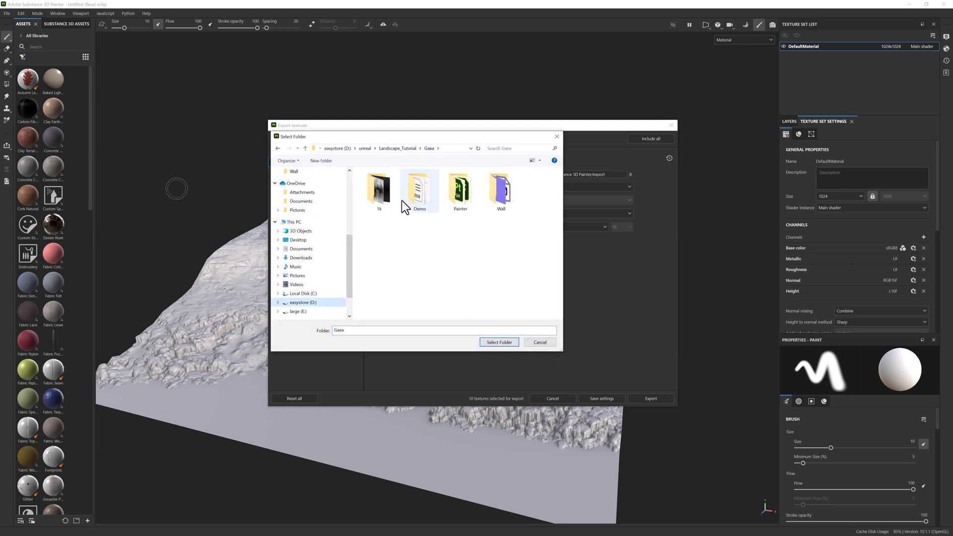
double_click(404, 199)
right_click(411, 239)
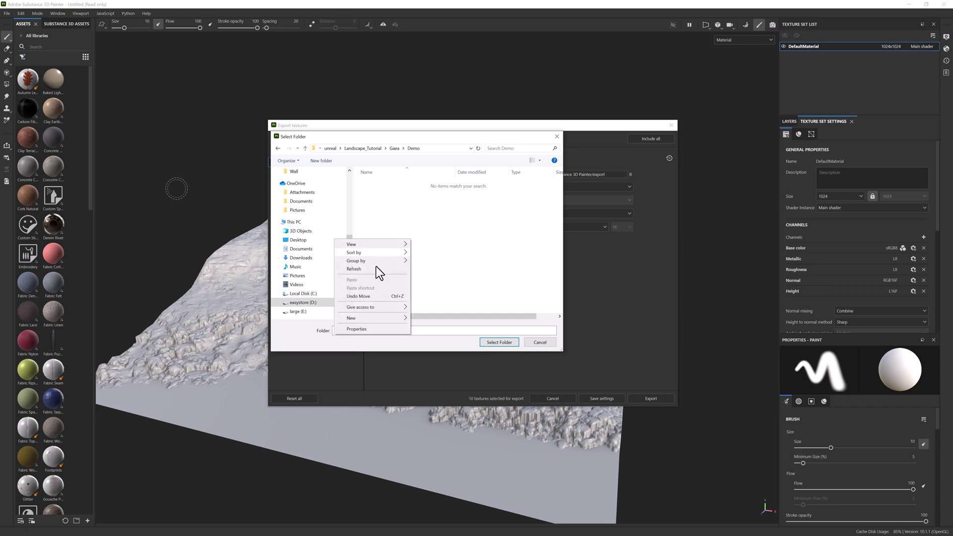
mouse_move(363, 317)
left_click(430, 318)
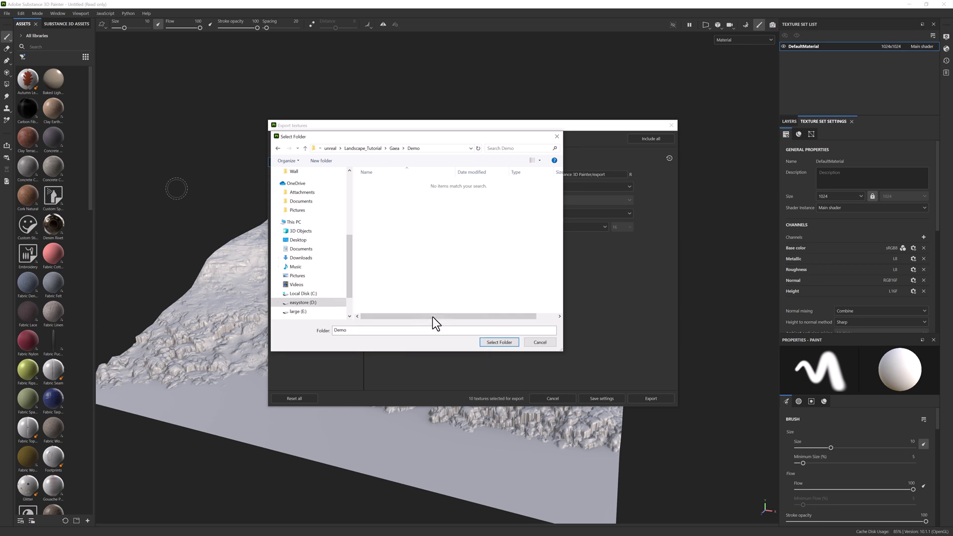
type("bakes")
key("Return")
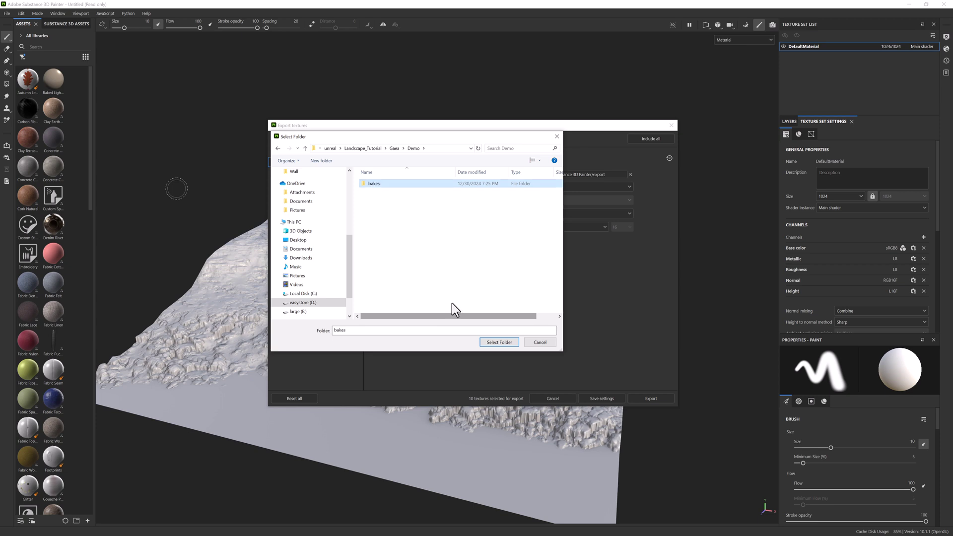
double_click(377, 184)
left_click(499, 342)
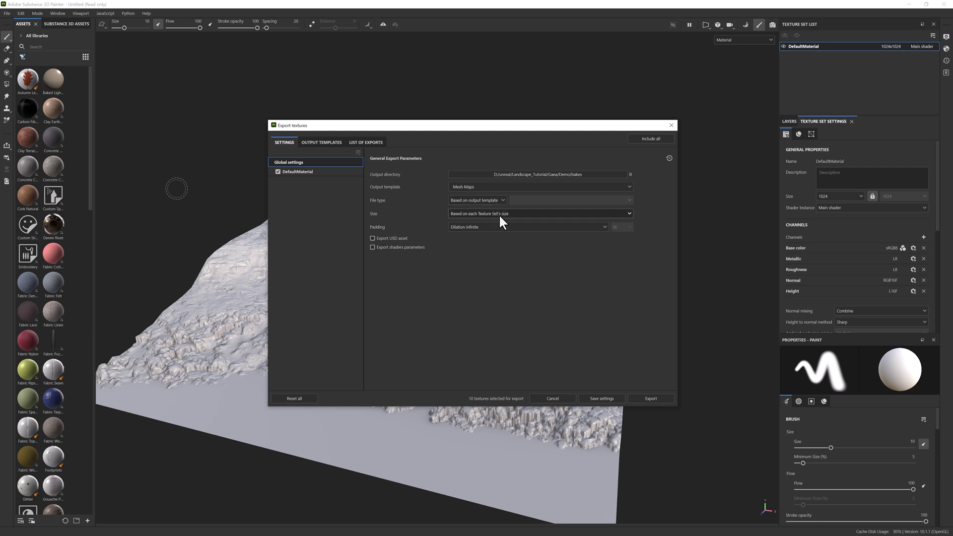
Set the export size to 4096 and the file type to png, and export the mesh maps.
left_click(500, 213)
left_click(467, 277)
left_click(495, 200)
left_click(464, 249)
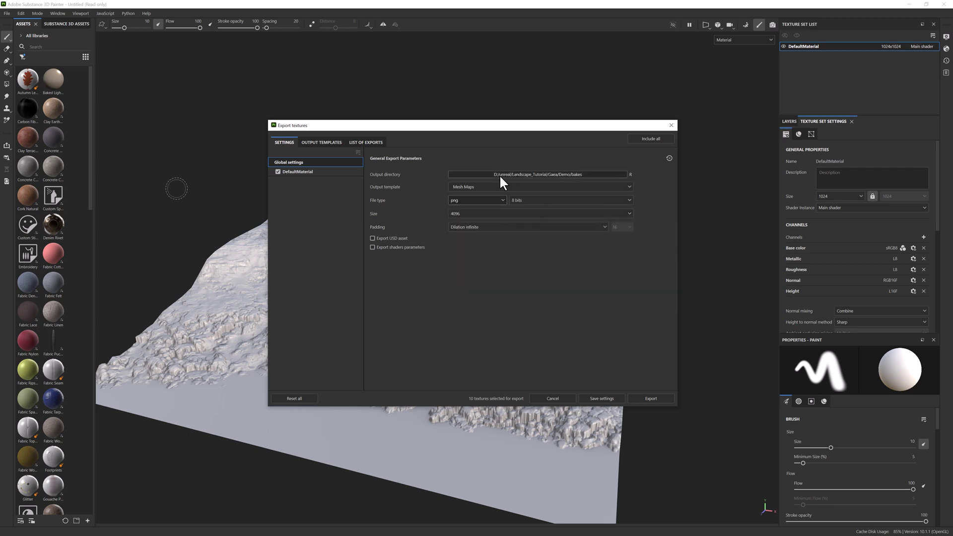
left_click(651, 398)
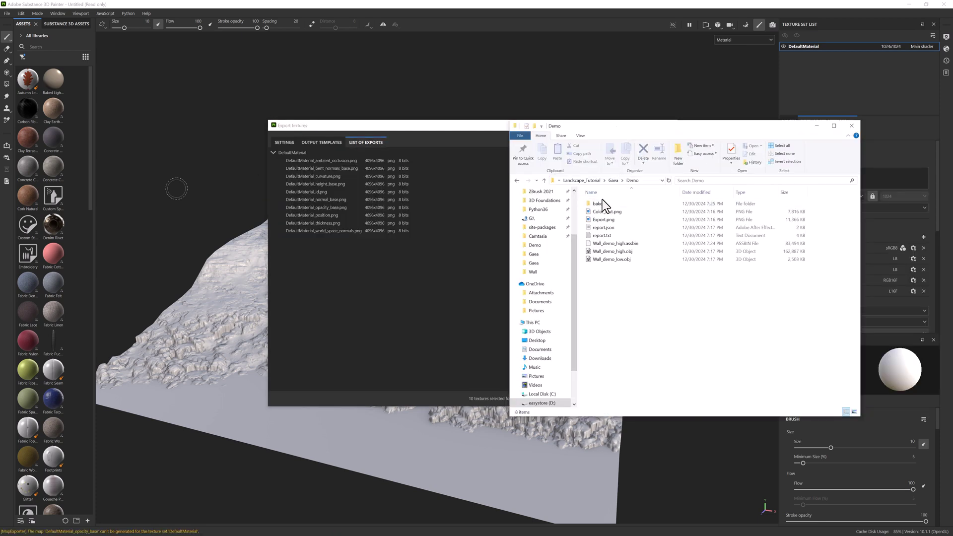
Check the exported map files in the bakes folder, and close the folder window and the export dialog.
double_click(601, 204)
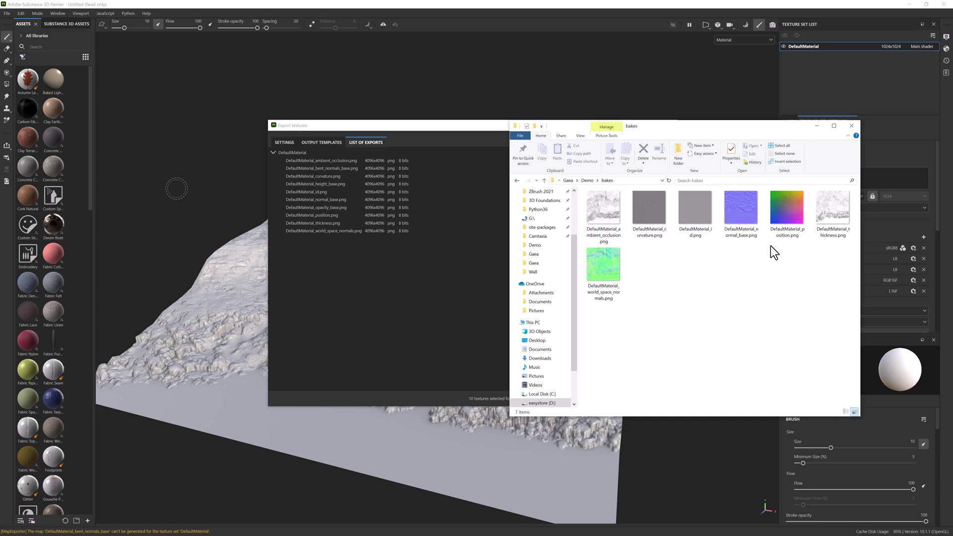
left_click(850, 125)
left_click(671, 126)
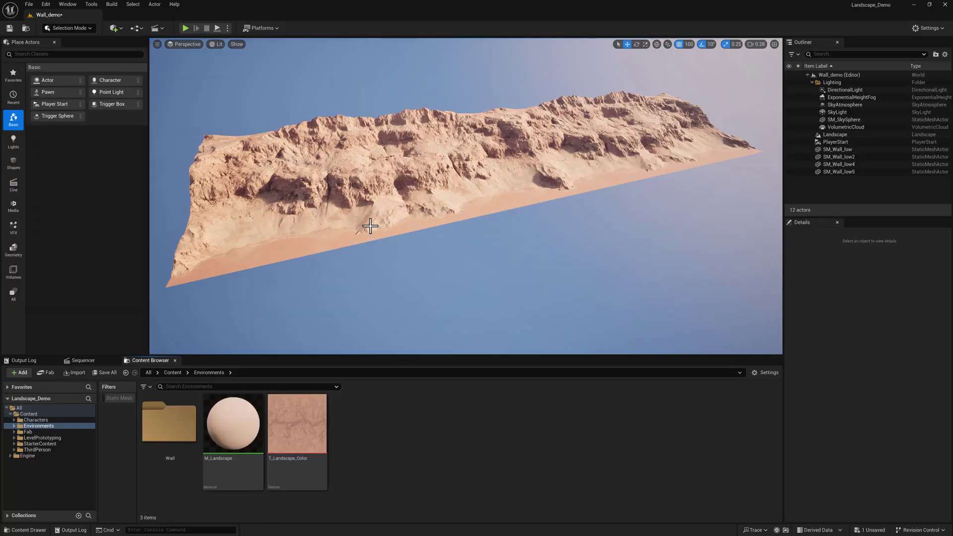
Switch to Unreal Editor, create a folder named Demo in Content/Environments, and open it.
right_click(337, 451)
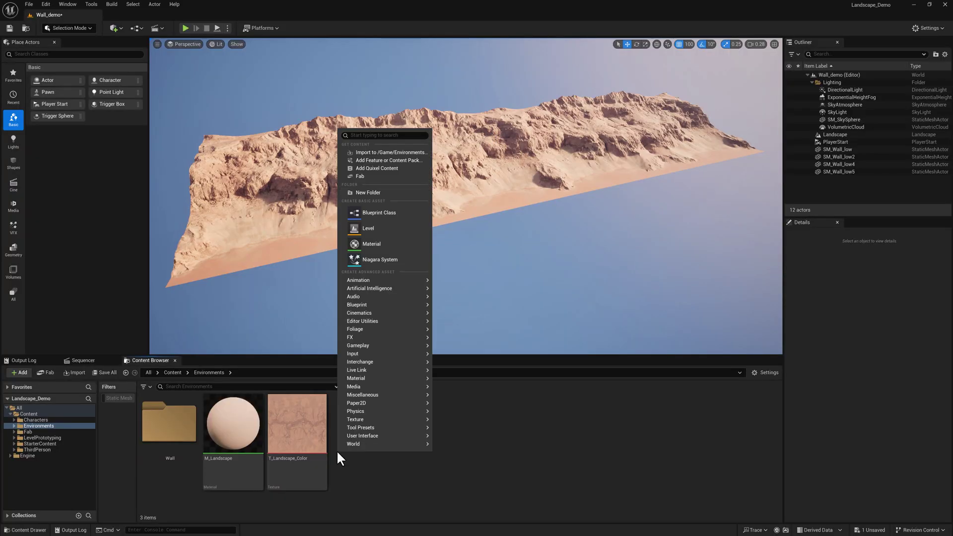
left_click(369, 210)
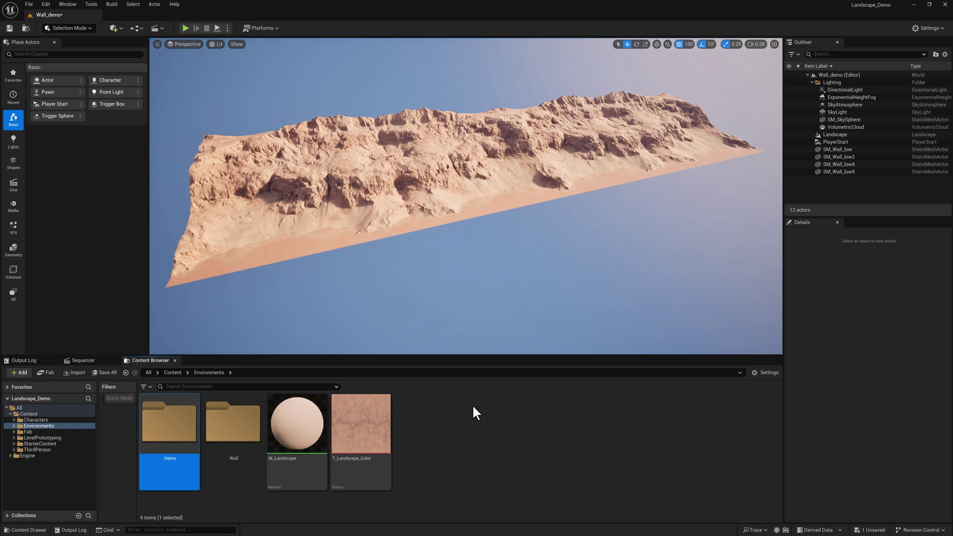
double_click(181, 423)
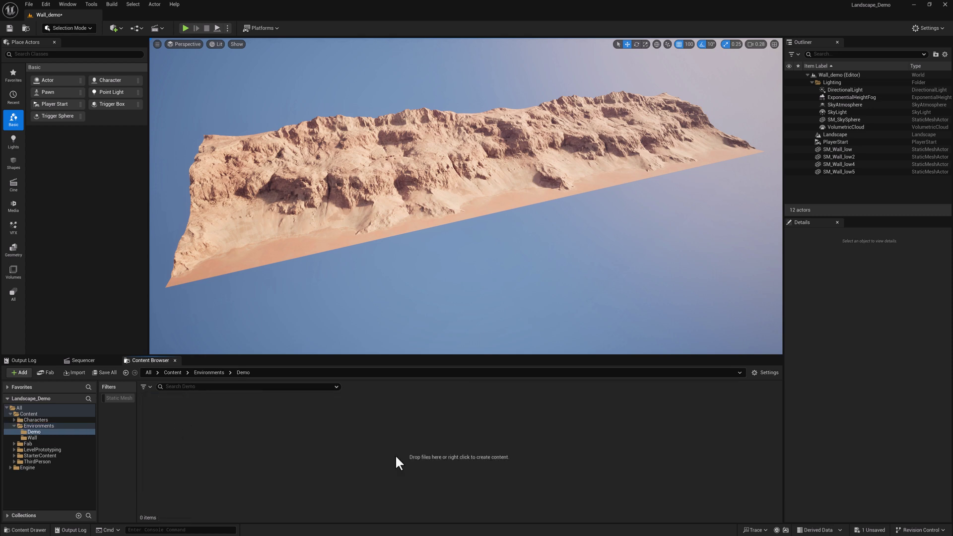
Import Wall_demo_low.obj from the Gaea Demo folder into the Demo content folder with the default import settings.
right_click(282, 446)
left_click(320, 148)
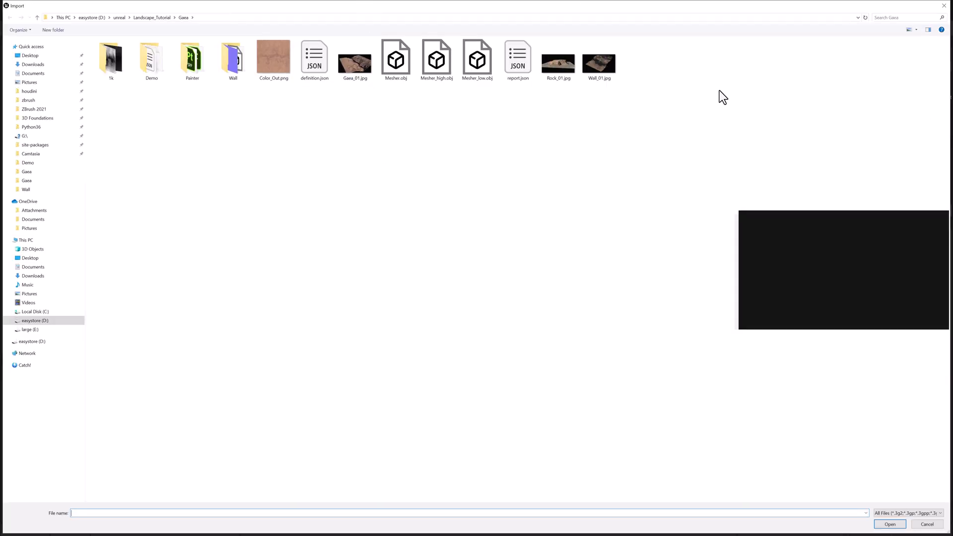
double_click(160, 62)
left_click(132, 92)
double_click(135, 93)
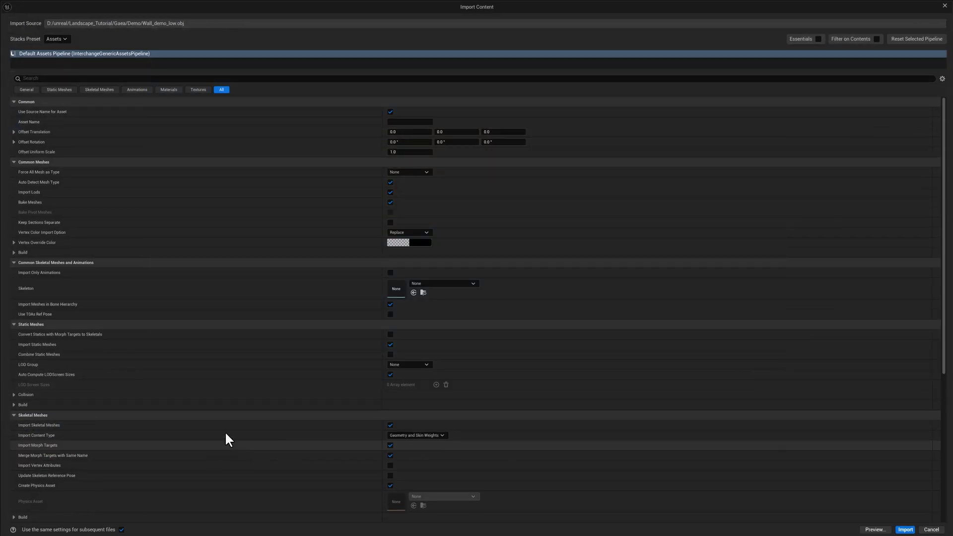
left_click(905, 529)
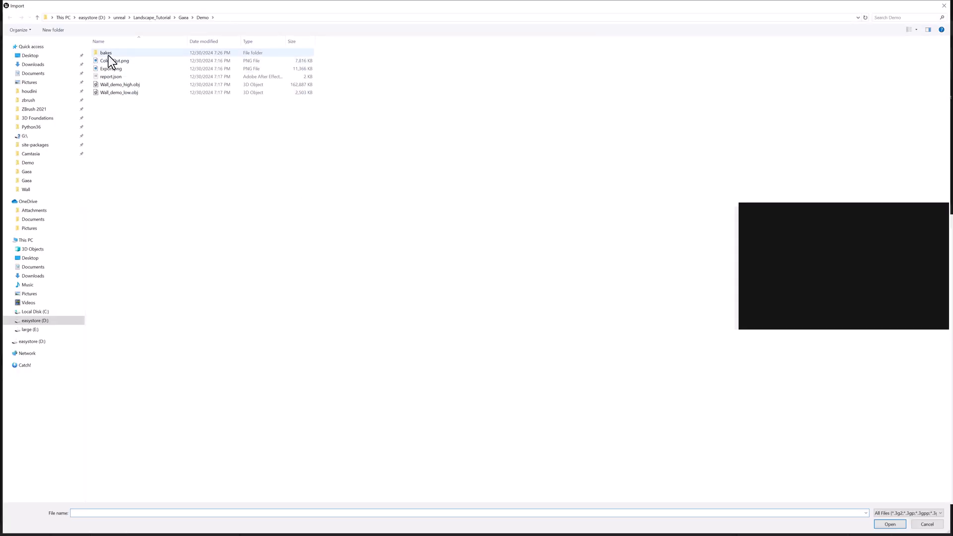
Import Color_Out.png plus the DefaultMaterial_ambient_occlusion.png and DefaultMaterial_normal_base.png bakes into the Demo content folder.
double_click(121, 61)
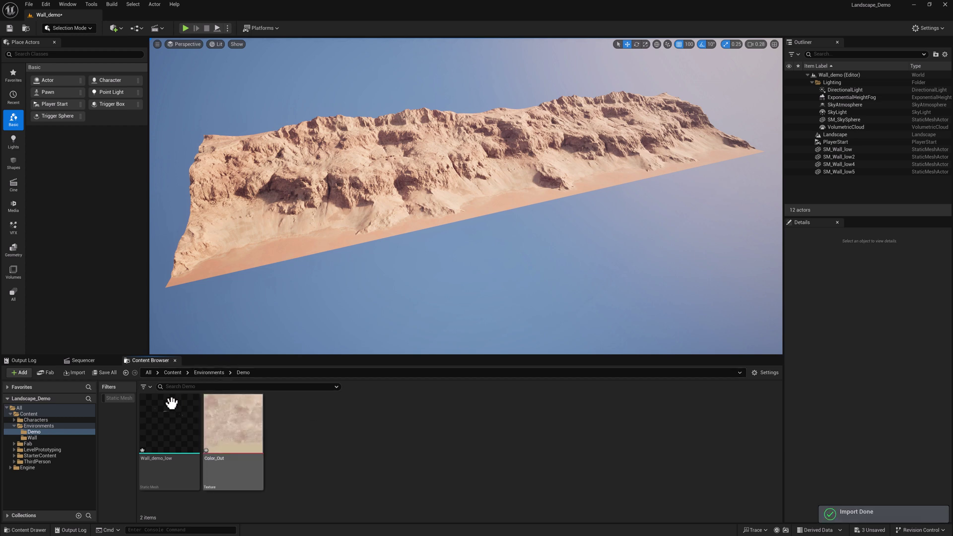
right_click(284, 421)
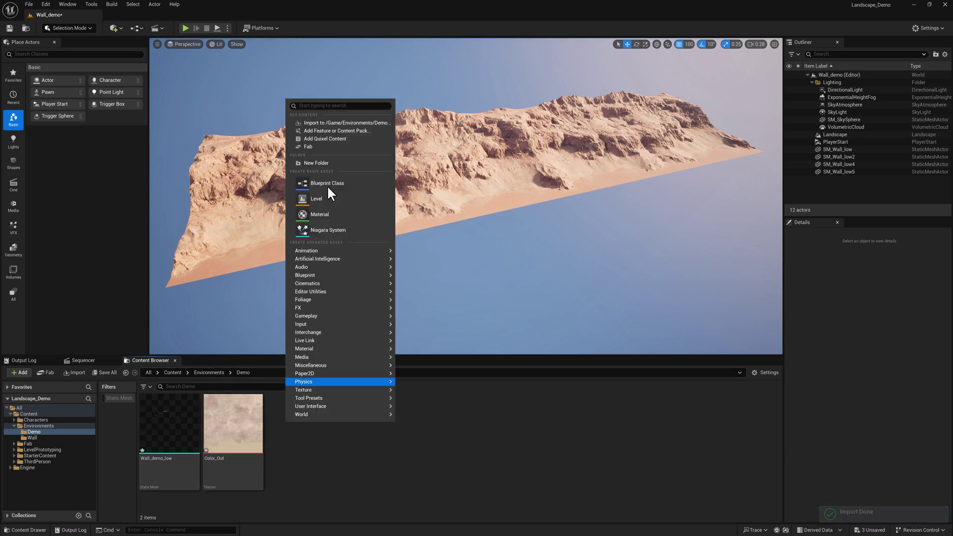
left_click(323, 124)
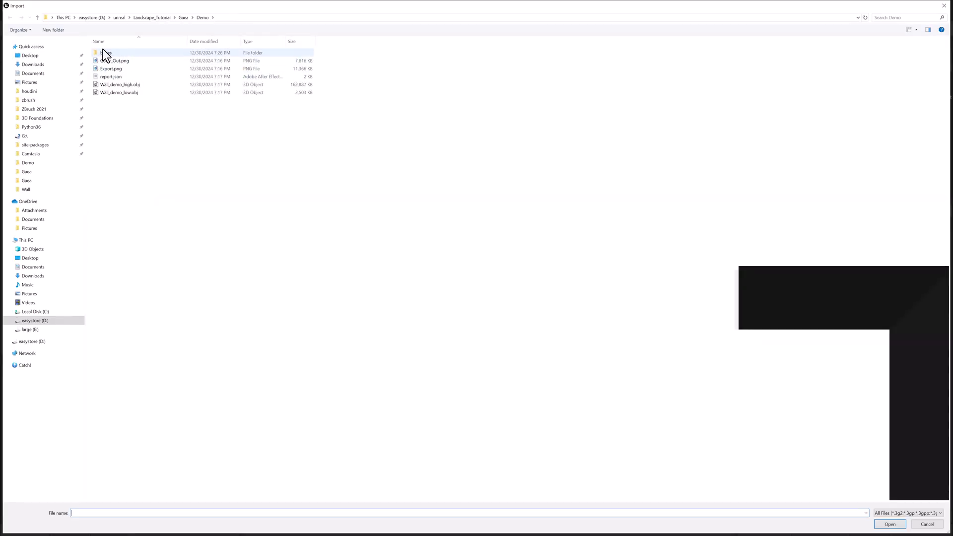
left_click(115, 63)
left_click(239, 82, "ctrl")
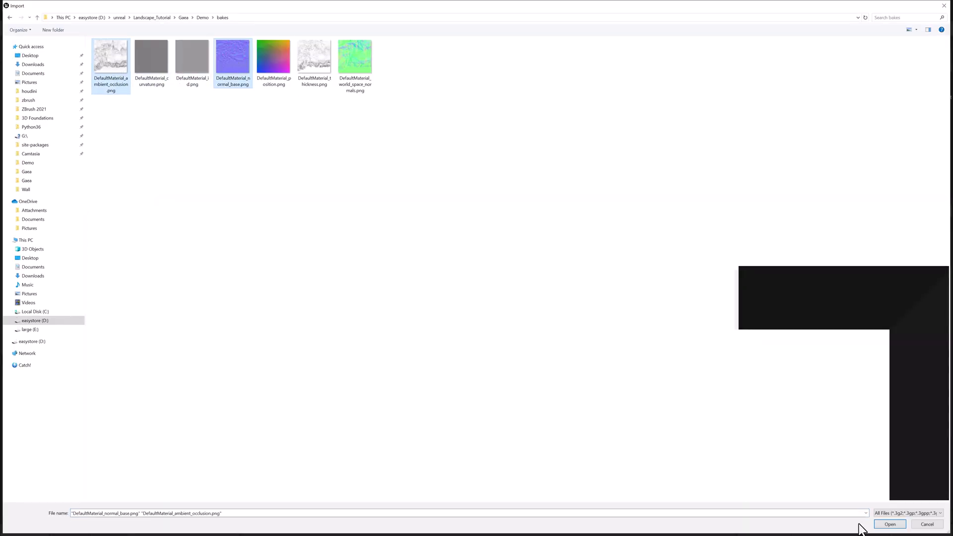
left_click(875, 524)
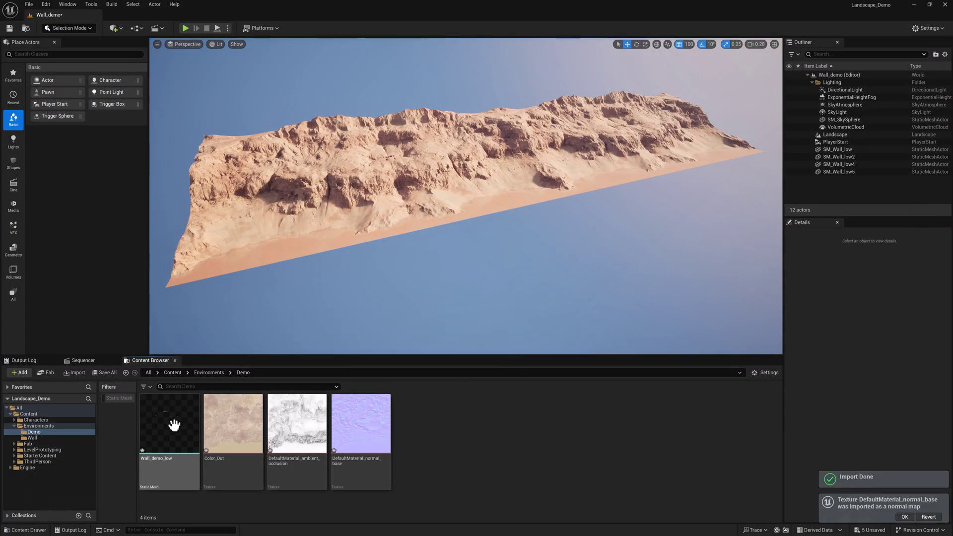
Place the Wall_demo_low mesh in the level in front of the existing wall meshes.
left_click_drag(174, 422, 398, 289)
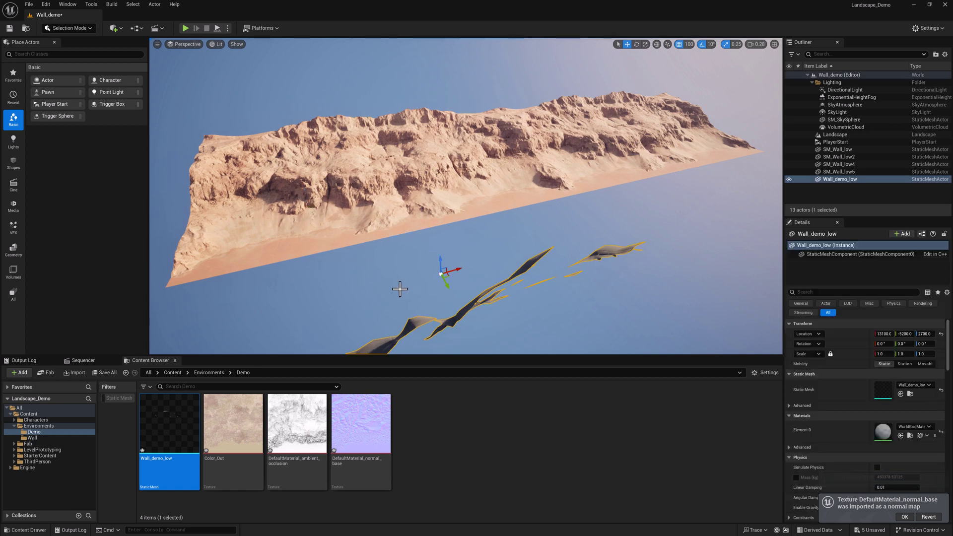
key("a")
right_click_drag(398, 289, 605, 293)
scroll(471, 308, "up", 1)
Rotate the Wall_demo_low mesh about 90° around the X axis so the wall stands upright.
key("e")
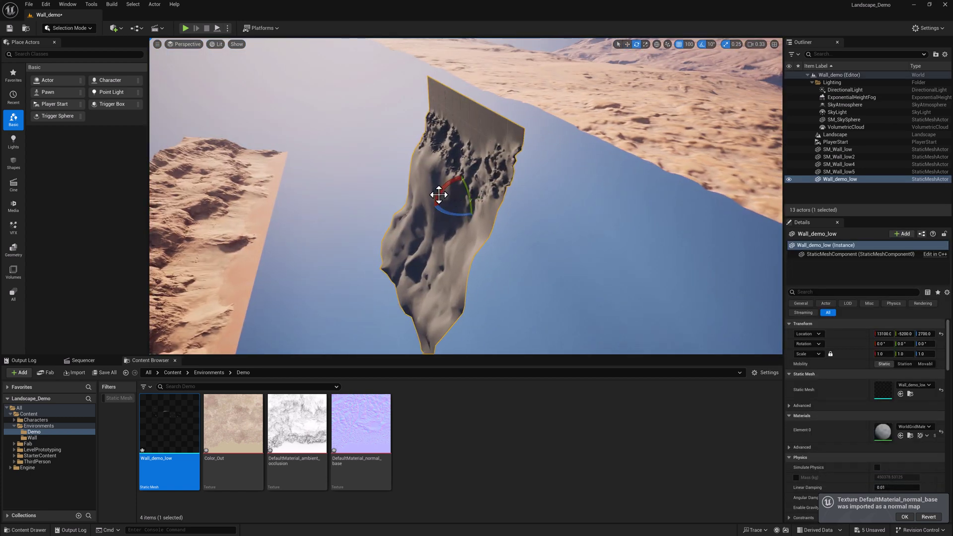
left_click_drag(449, 191, 486, 196)
key("w")
right_click_drag(480, 270, 427, 278)
key("s")
Switch the editor to Modeling mode with the Wall_demo_low mesh selected.
left_click(69, 28)
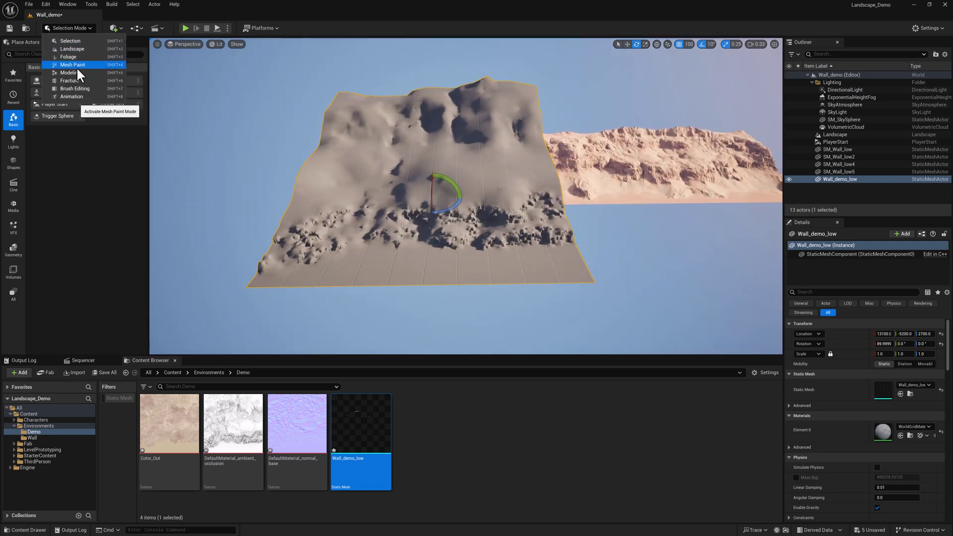
key("Escape")
key("shift+5")
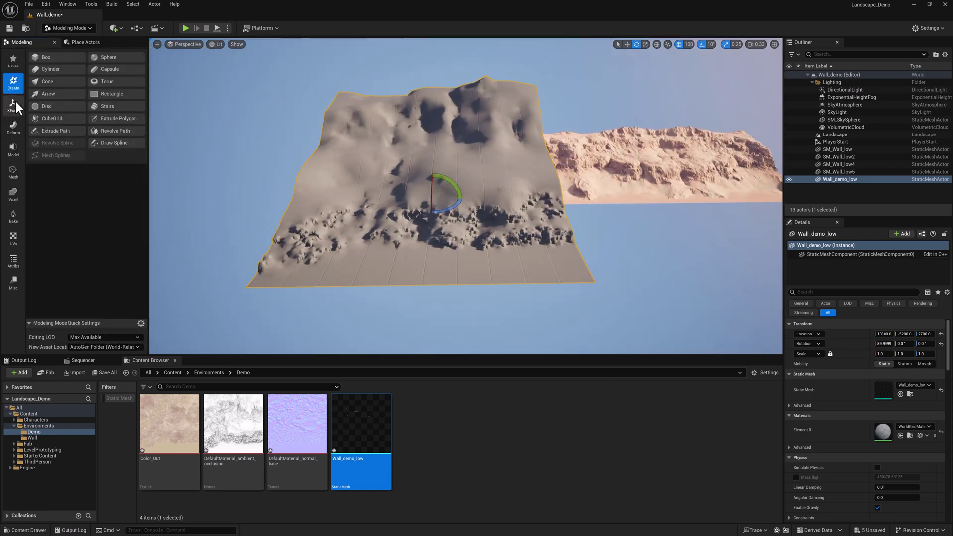
Bake the Wall_demo_low mesh's rotation and full scale into the asset with Bake Transform.
left_click(15, 105)
left_click(117, 82)
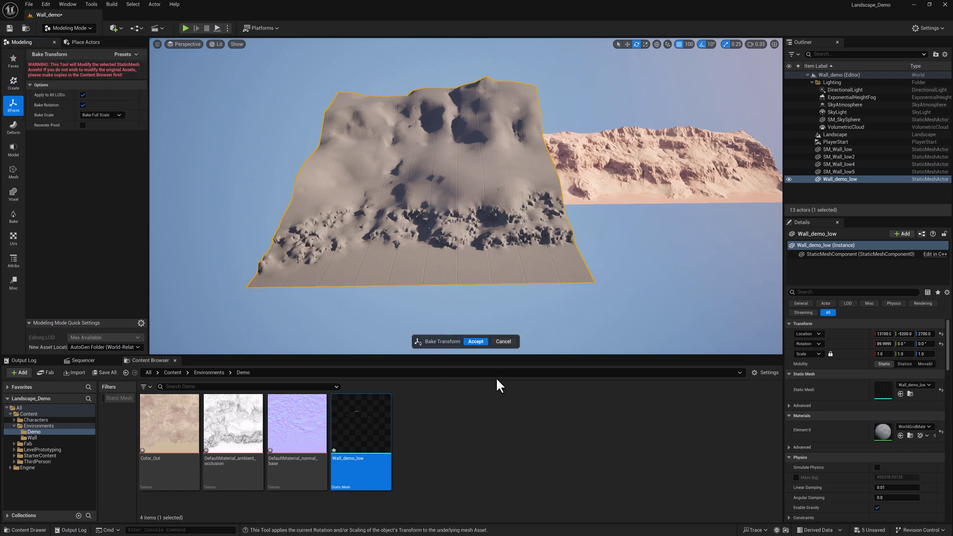
key("Return")
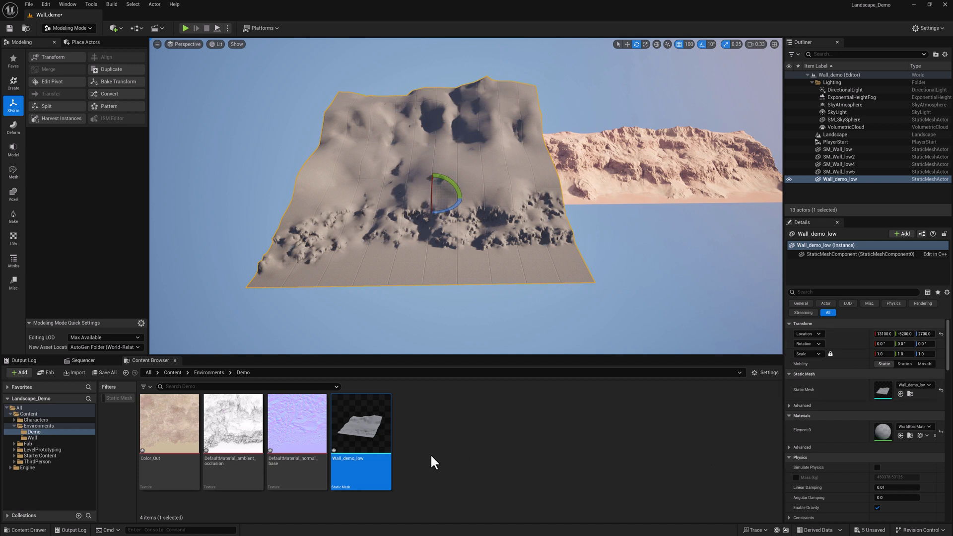
Create a new material named M_demo in the Demo content folder.
right_click(407, 451)
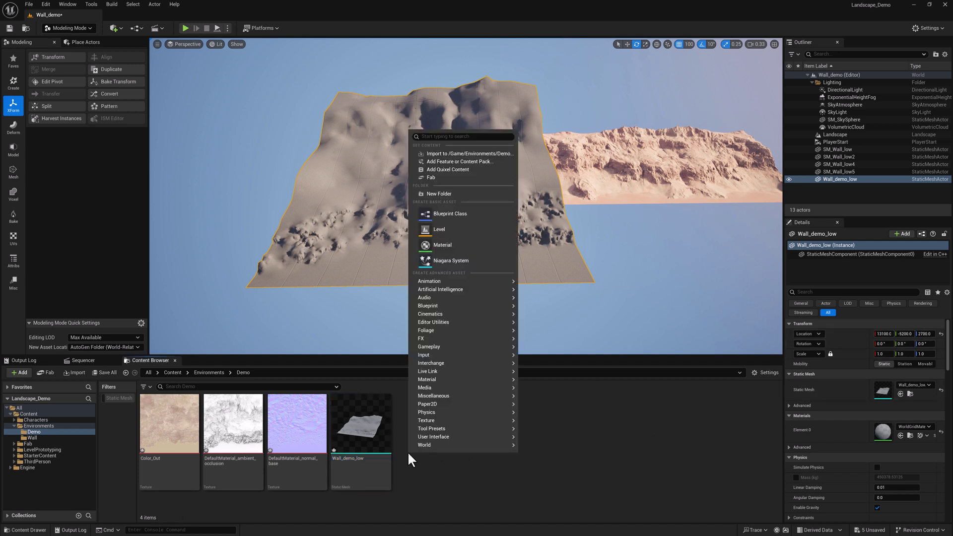
left_click(454, 242)
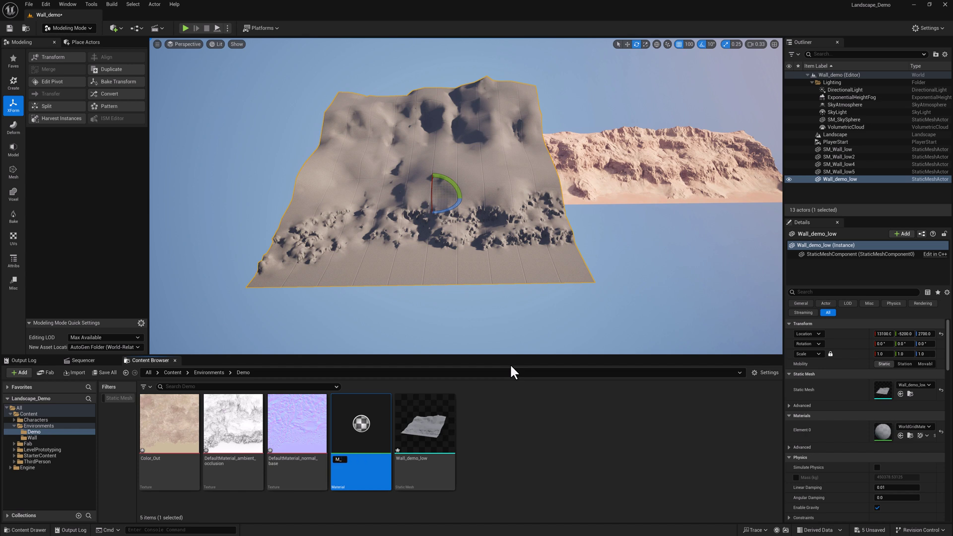
type("M_demo")
key("Return")
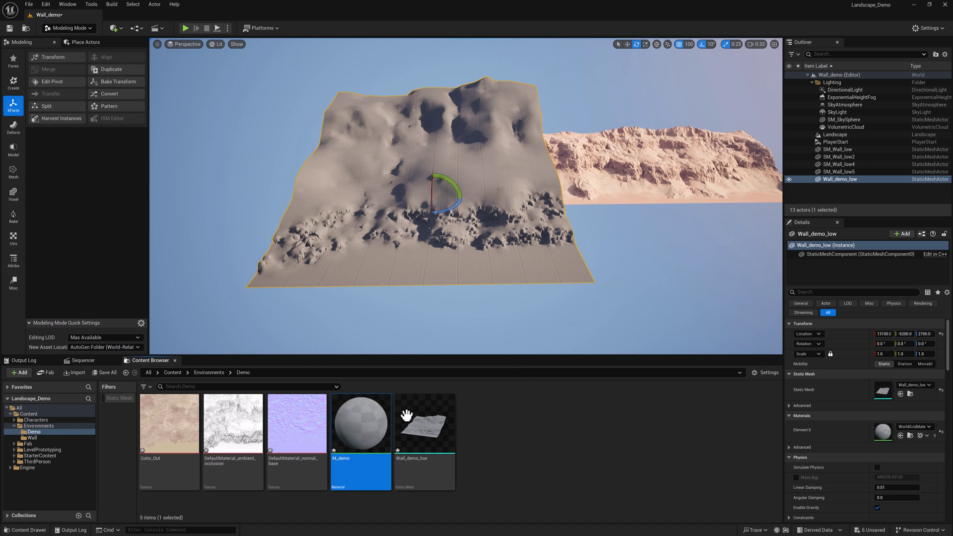
Open M_demo in the material editor and shrink its window so the imported textures stay within reach.
double_click(357, 430)
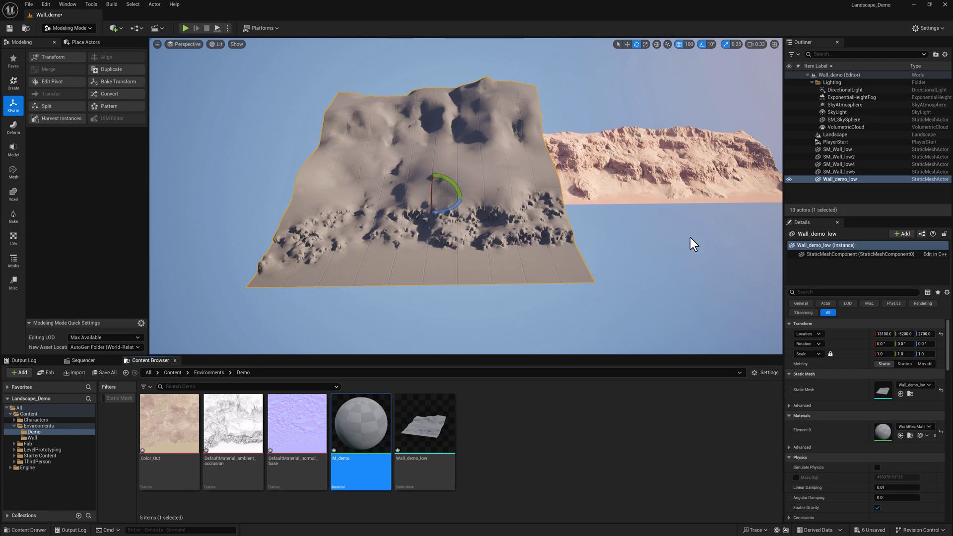
left_click_drag(952, 85, 622, 63)
scroll(800, 259, "down", 1)
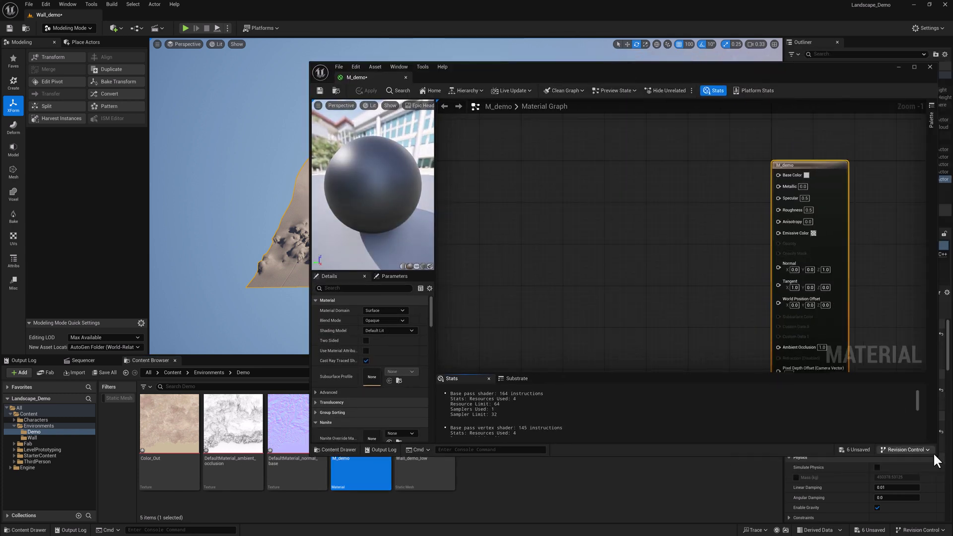
left_click_drag(933, 451, 798, 402)
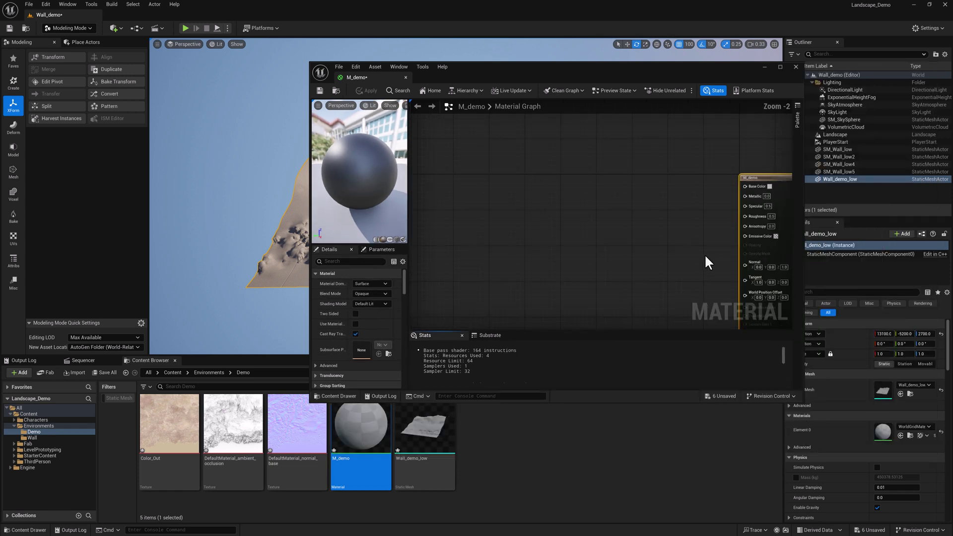
Add the normal, ambient occlusion and Color_Out textures to the M_demo graph and connect them to Normal, Ambient Occlusion and Base Color.
right_click_drag(664, 206, 542, 190)
left_click_drag(296, 422, 627, 248)
left_click_drag(237, 419, 473, 209)
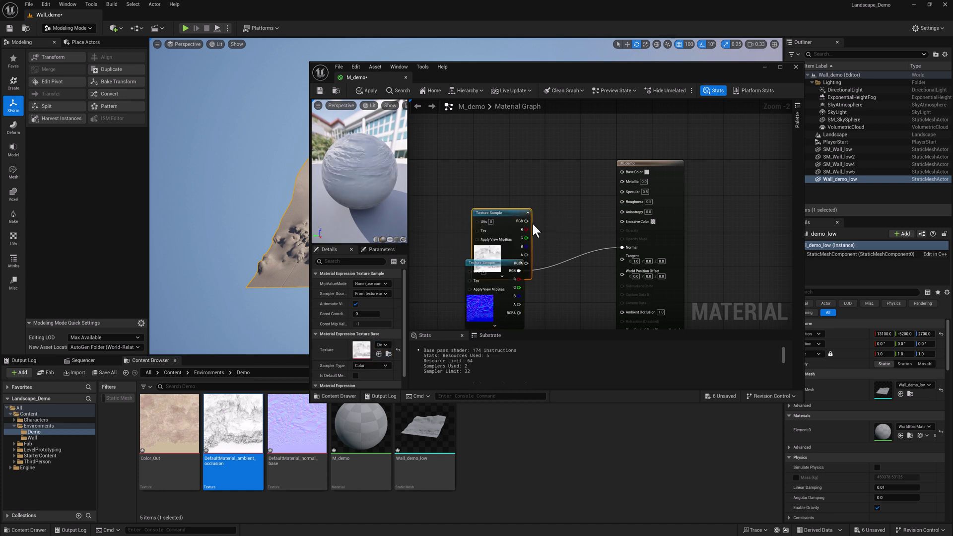
left_click_drag(526, 221, 624, 312)
left_click(164, 421)
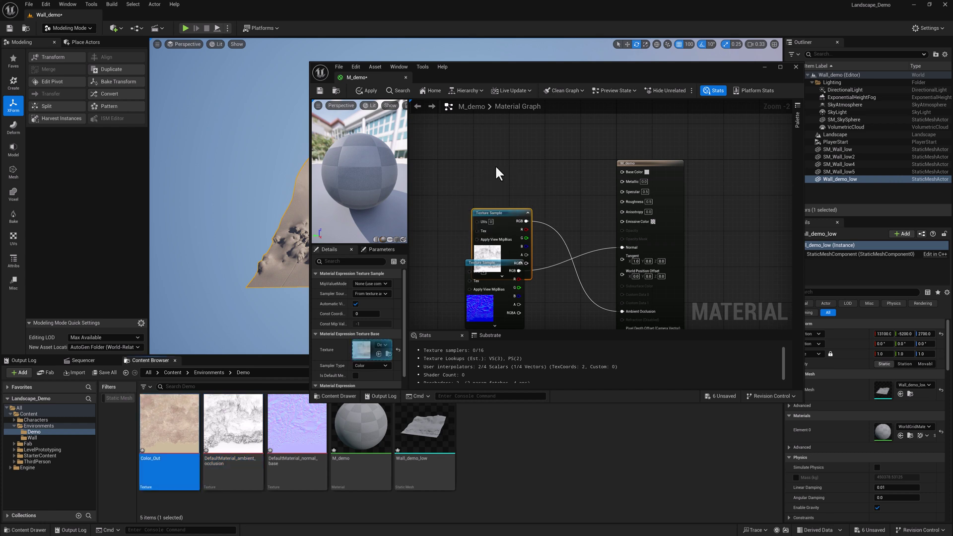
left_click(501, 169)
left_click_drag(619, 171, 621, 169)
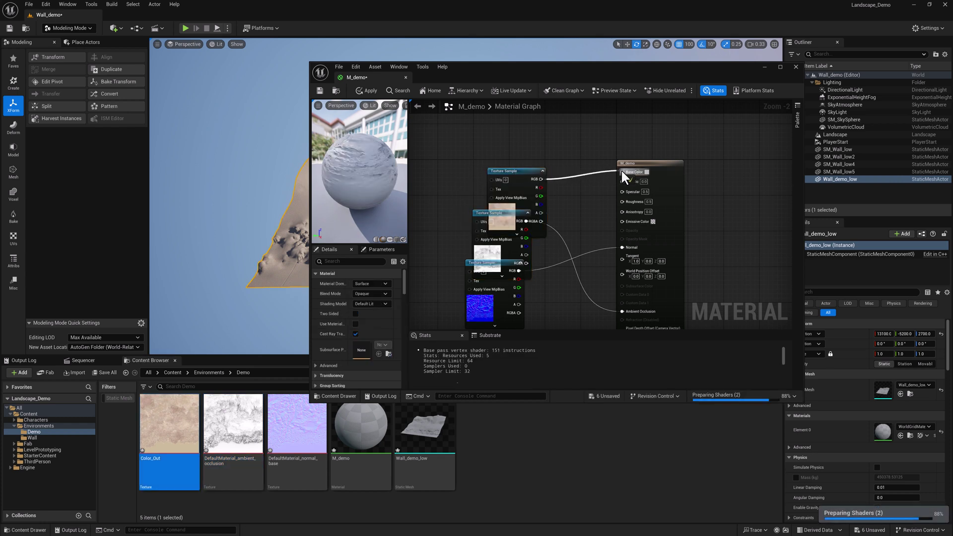
Arrange the three texture samples in a column ordered colour, normal and ambient occlusion, and apply the material.
left_click_drag(532, 205, 500, 171)
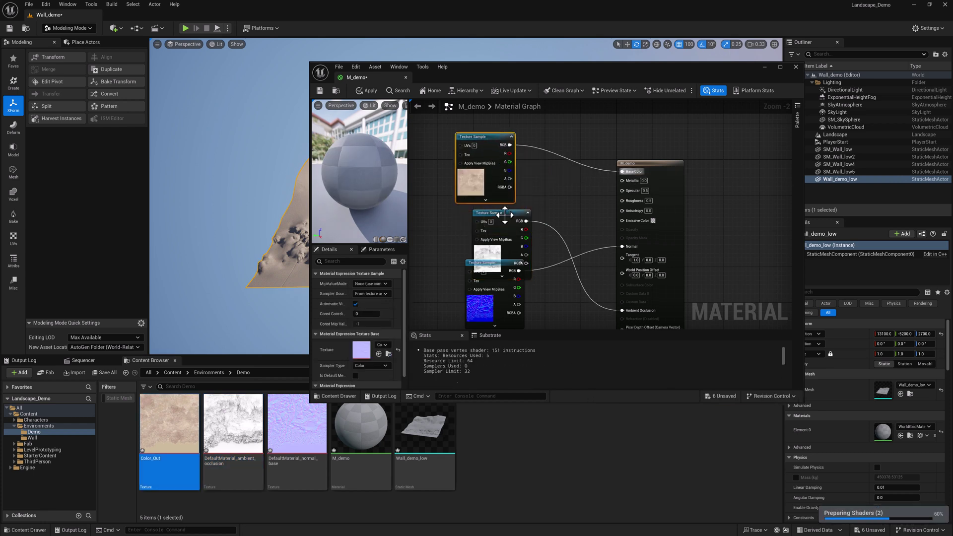
left_click_drag(493, 214, 481, 298)
left_click_drag(495, 260, 484, 210)
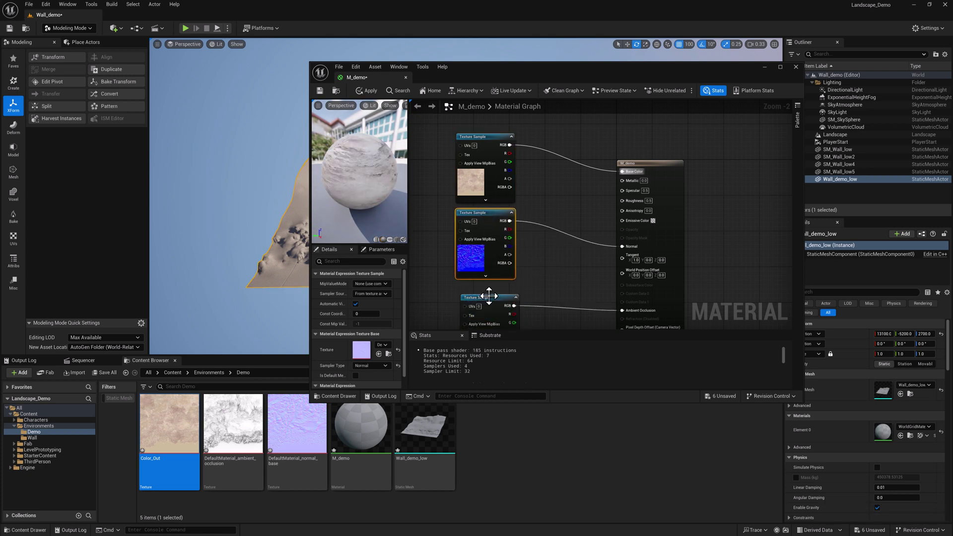
left_click_drag(488, 293, 480, 286)
left_click(359, 92)
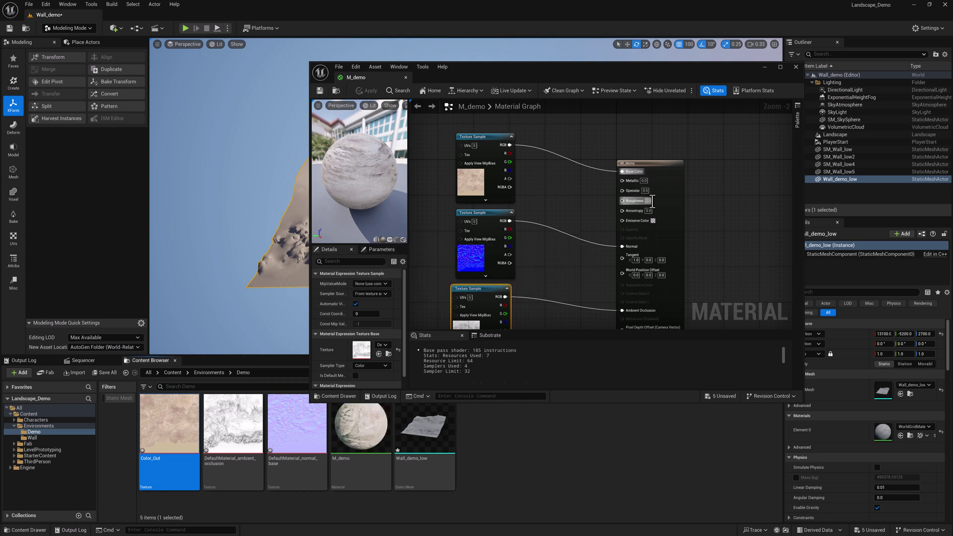
Add a Lerp node between the textures and the M_demo output, with A set to 0.7 and B to 0.9.
left_click(591, 200)
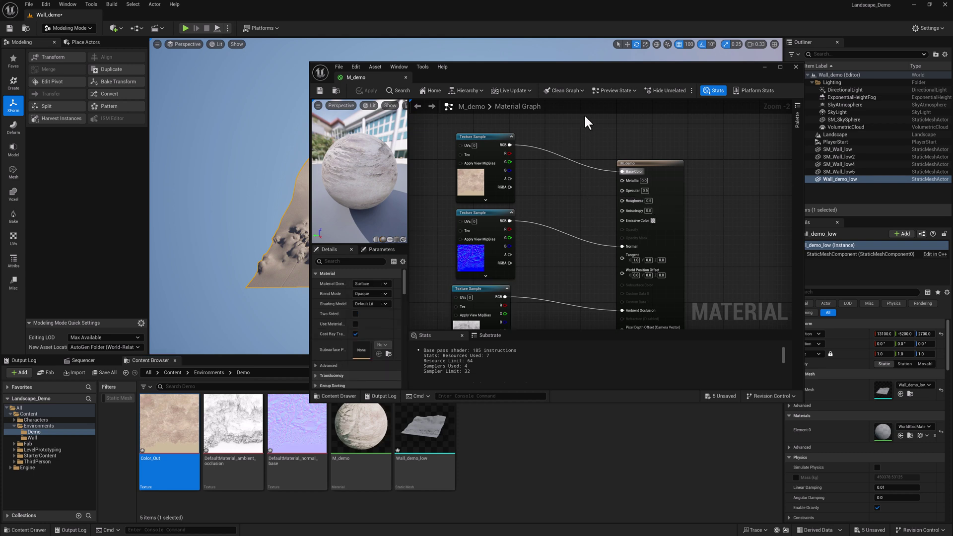
left_click_drag(594, 68, 605, 72)
scroll(578, 162, "up", 2)
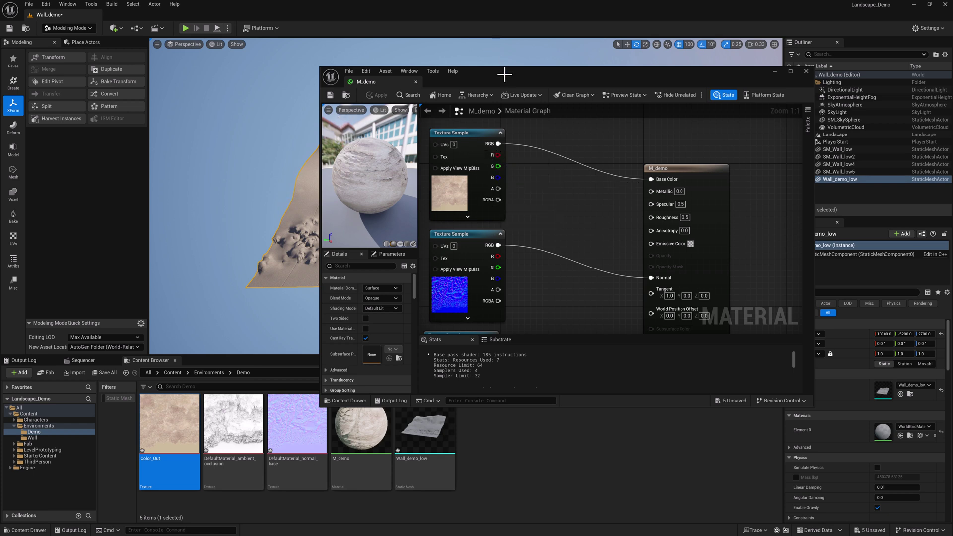
right_click(559, 195)
type("lerp")
left_click(587, 235)
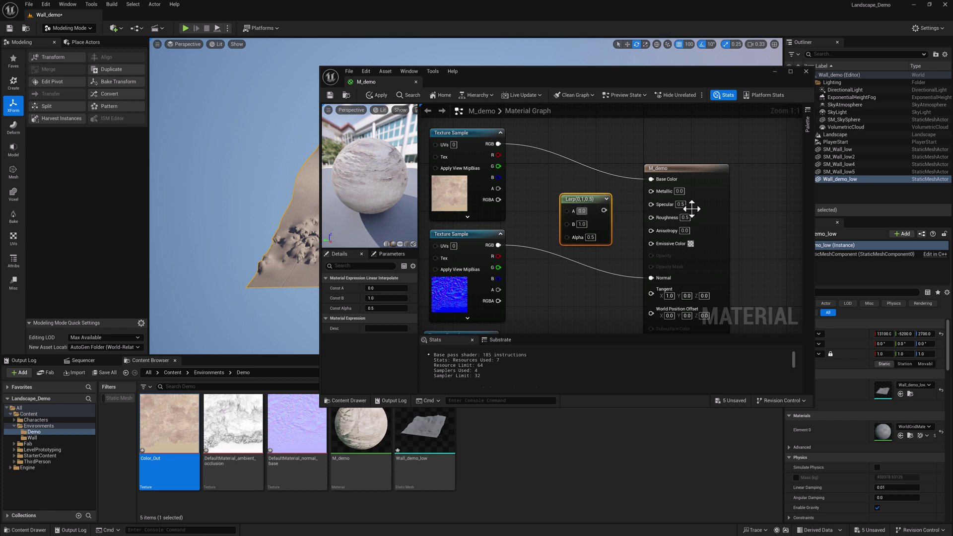
left_click(588, 212)
type(".7,0")
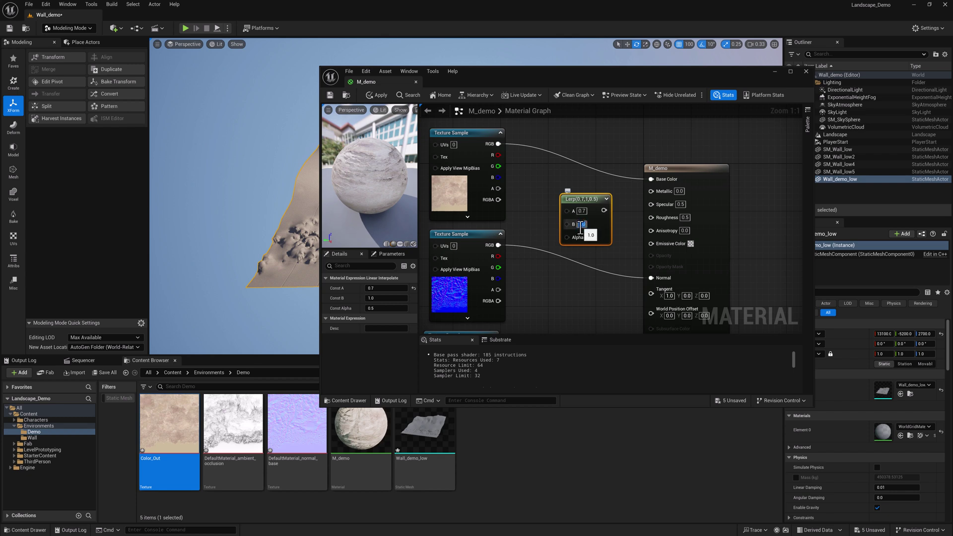
type(".9")
key("Return")
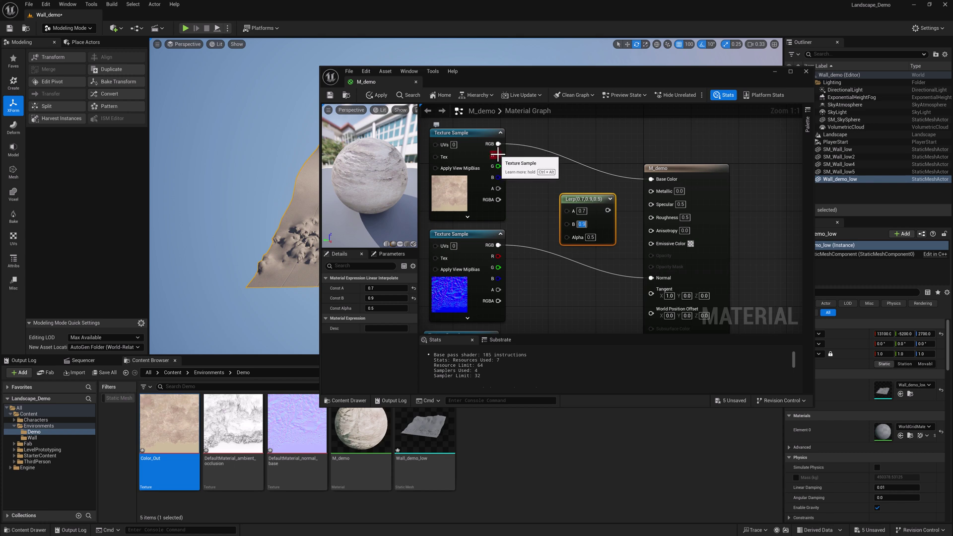
Connect the Color_Out sample's red channel to the Lerp's Alpha and the Lerp output to Roughness, and apply the material.
left_click_drag(498, 155, 563, 235)
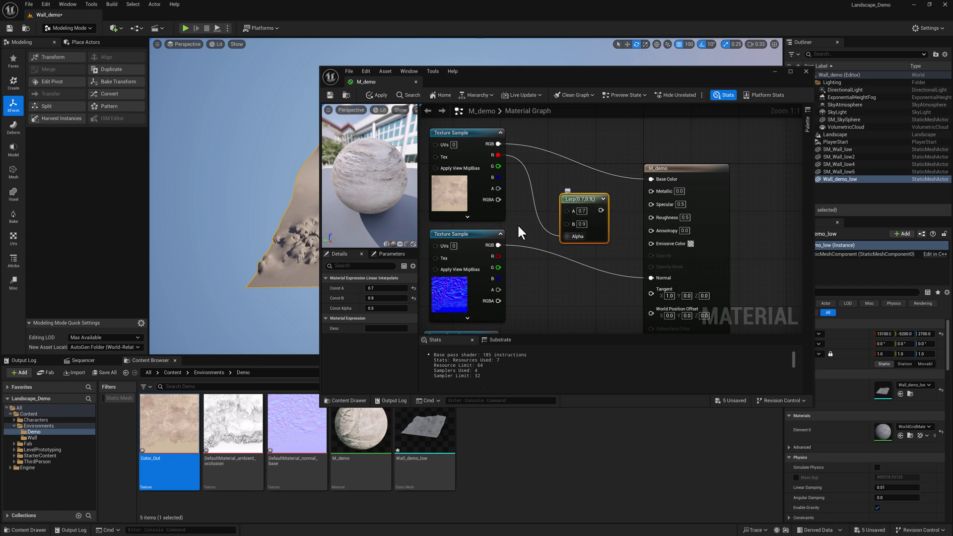
left_click_drag(601, 210, 651, 217)
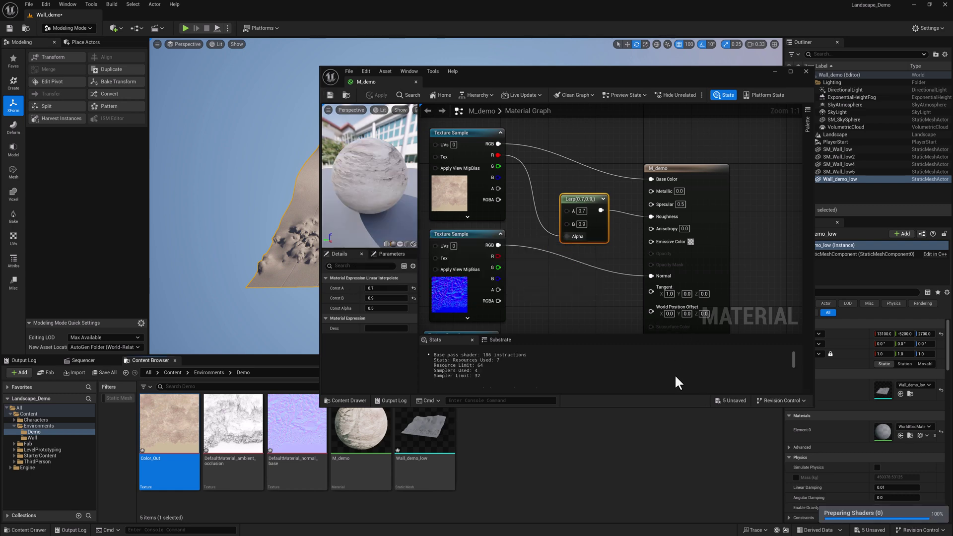
left_click_drag(482, 79, 952, 141)
Open the Wall_demo_low static mesh, assign M_demo to its Element 0 material slot and save the mesh.
left_click(835, 366)
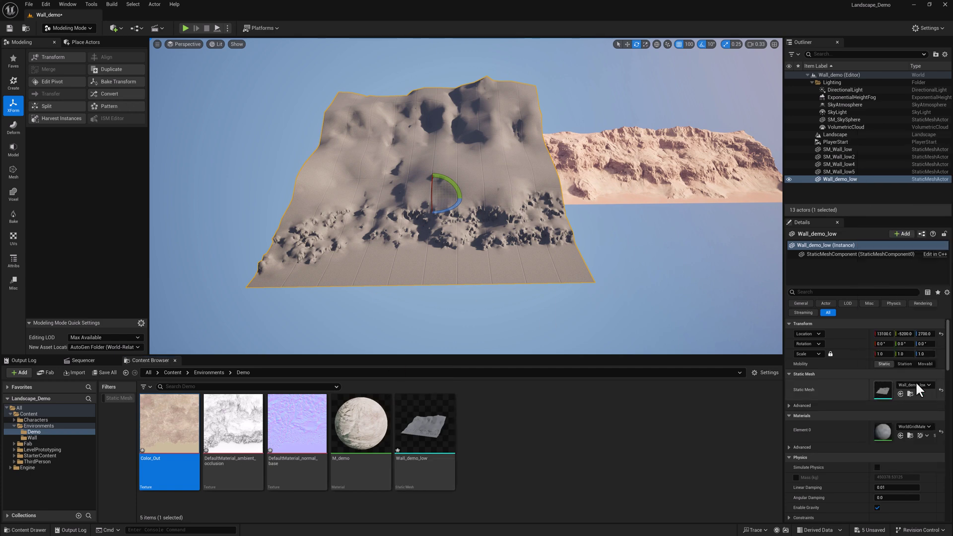
left_click_drag(952, 119, 698, 64)
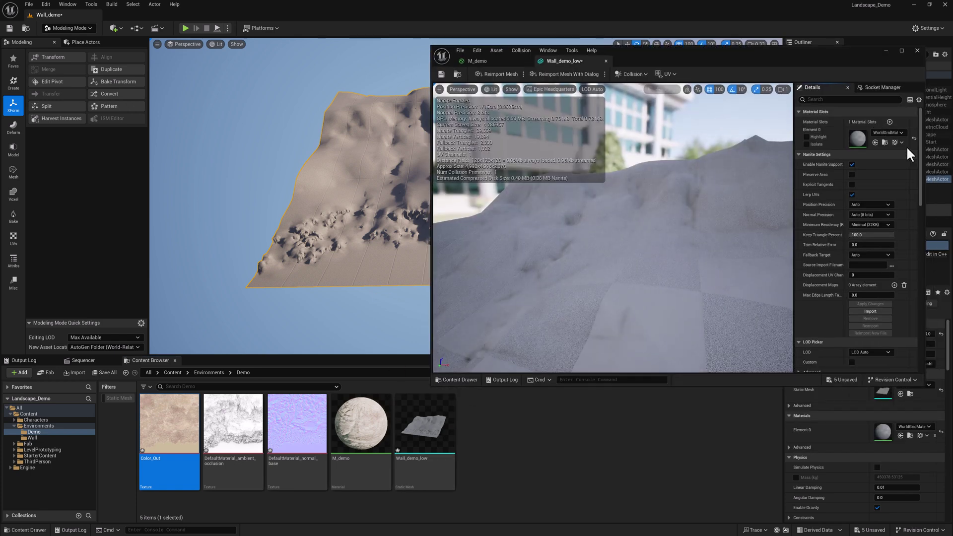
left_click(360, 421)
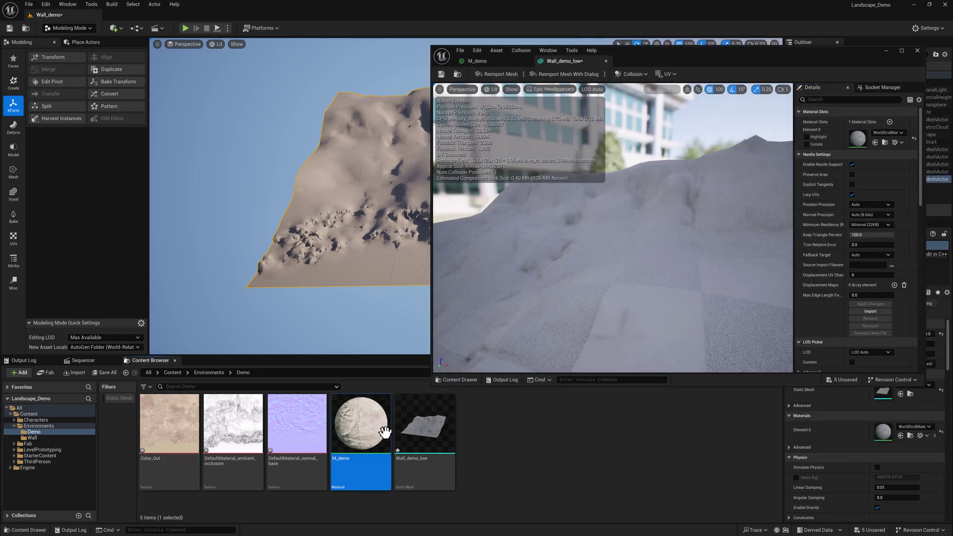
left_click(875, 142)
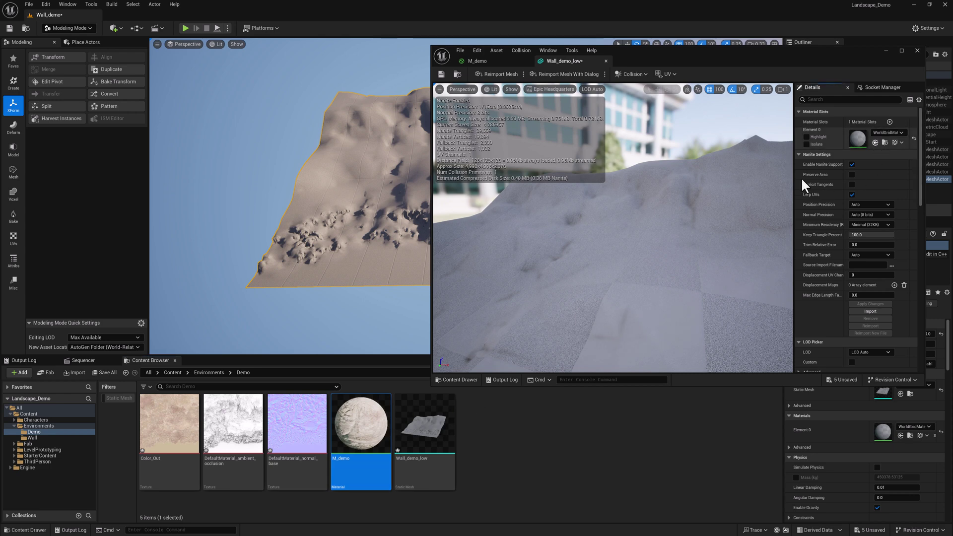
left_click(440, 75)
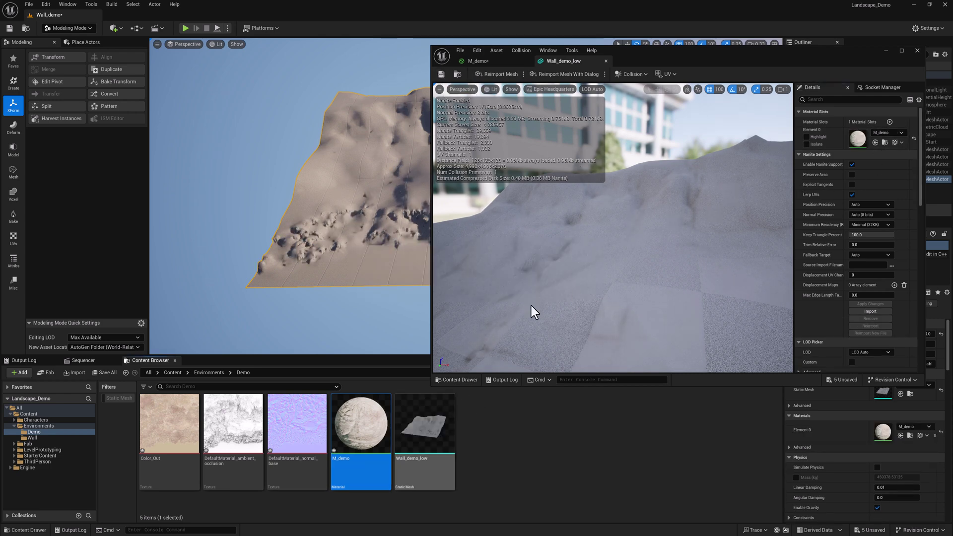
scroll(573, 258, "down", 2)
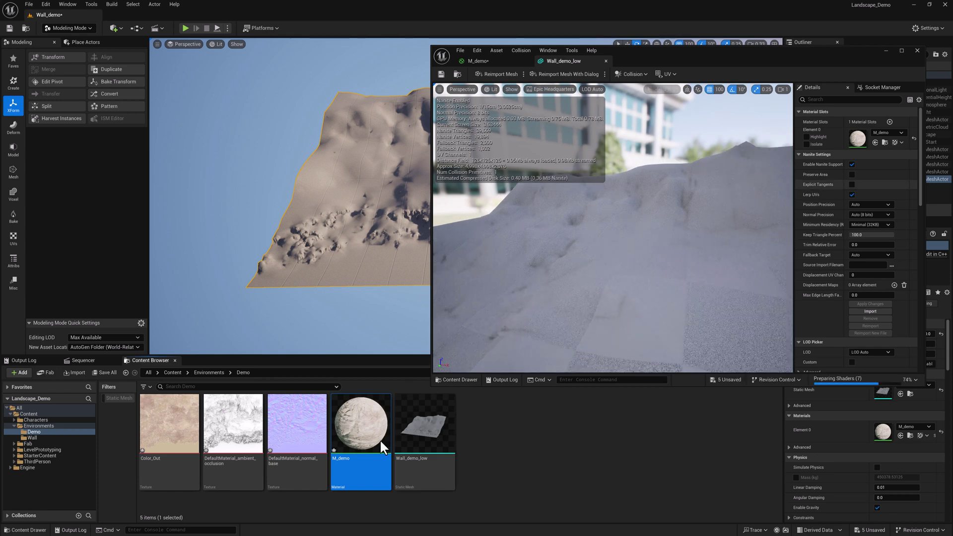
Save the M_demo material asset and close the asset editor window.
right_click(365, 427)
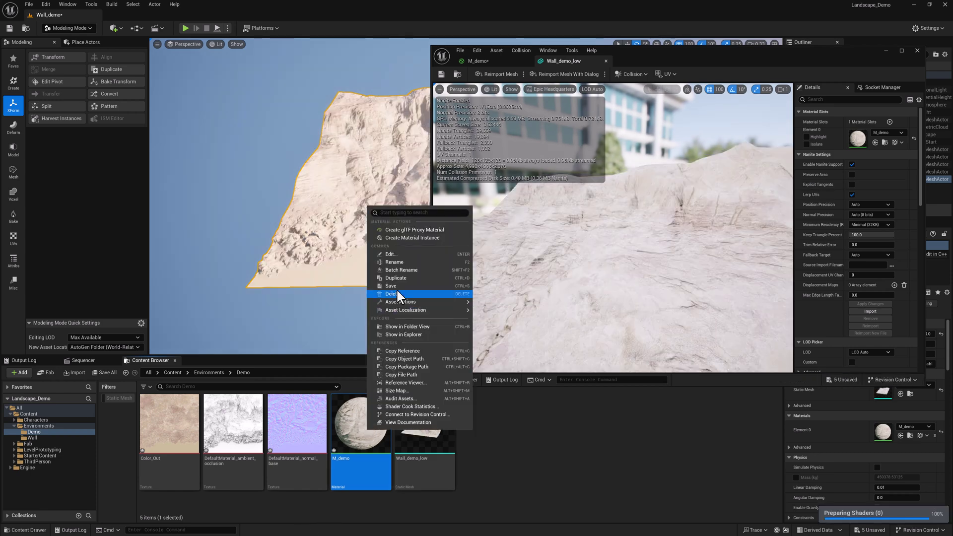
left_click(397, 287)
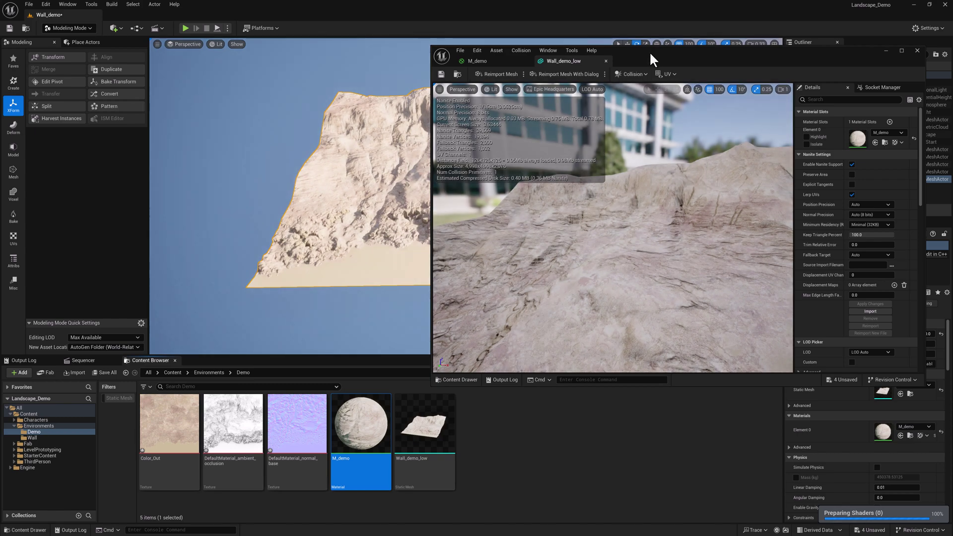
left_click(917, 50)
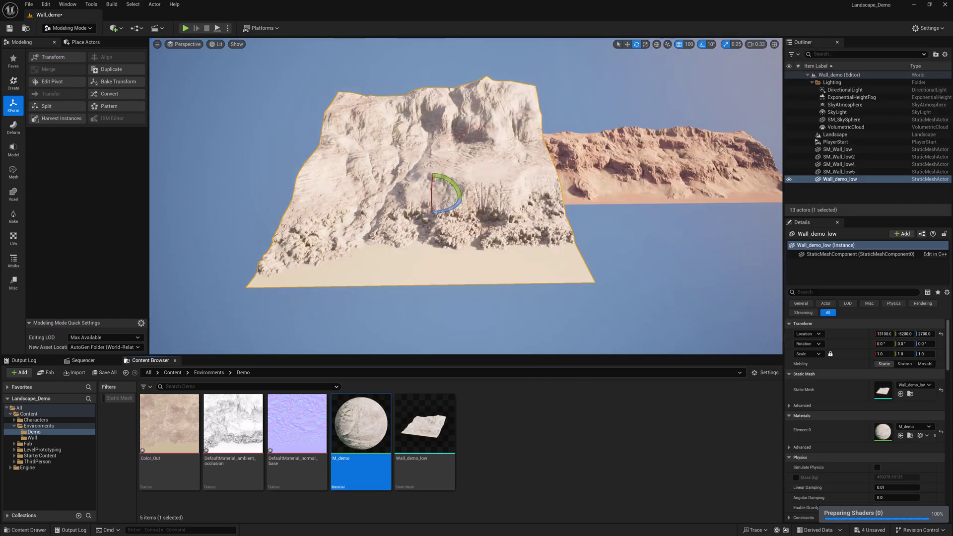
Examine the textured Wall_demo_low mesh in the level from several angles, checking its surface detail and colour against the existing walls.
key("w")
right_click_drag(589, 244, 590, 275)
key("a")
key("w")
key("d")
key("f")
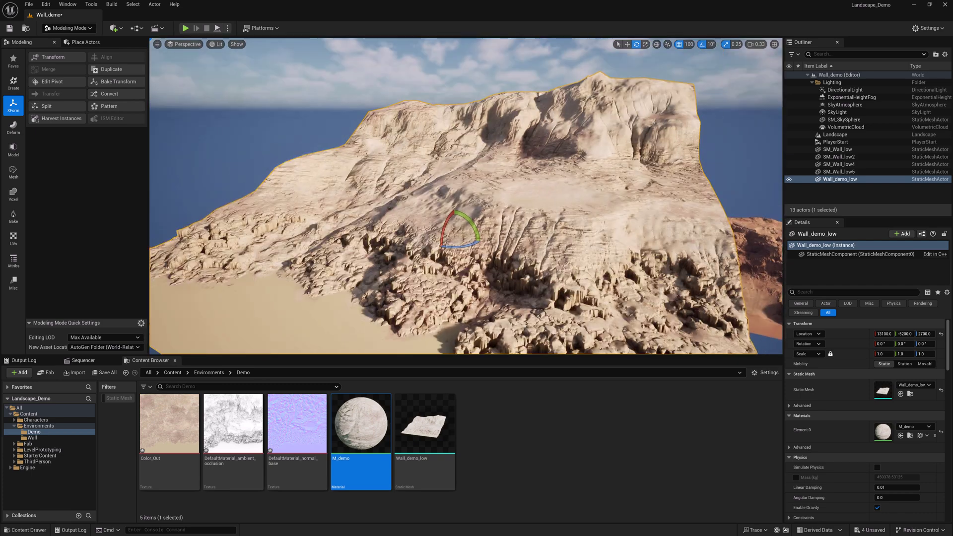
key("a")
right_click_drag(583, 242, 677, 259)
key("s")
key("w")
key("a")
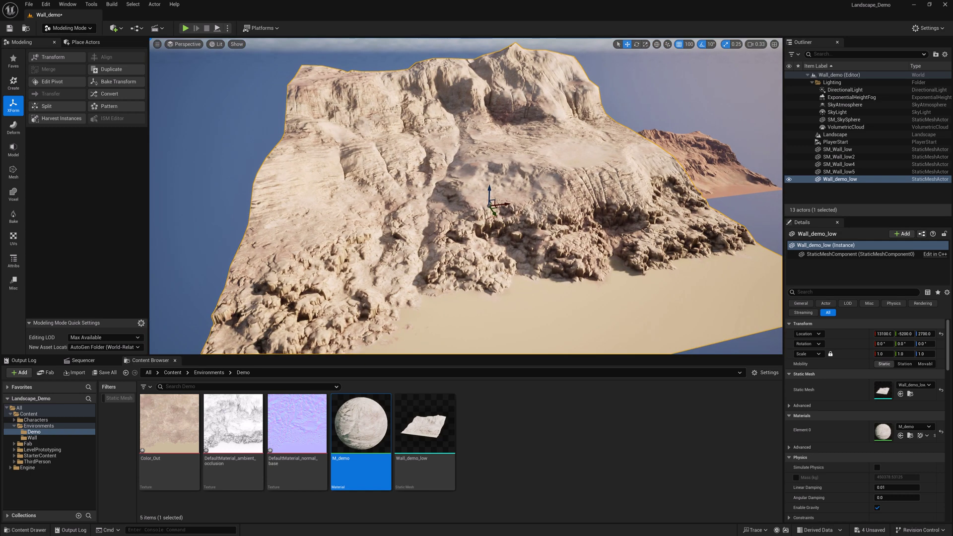
key("s")
right_click_drag(493, 205, 498, 214)
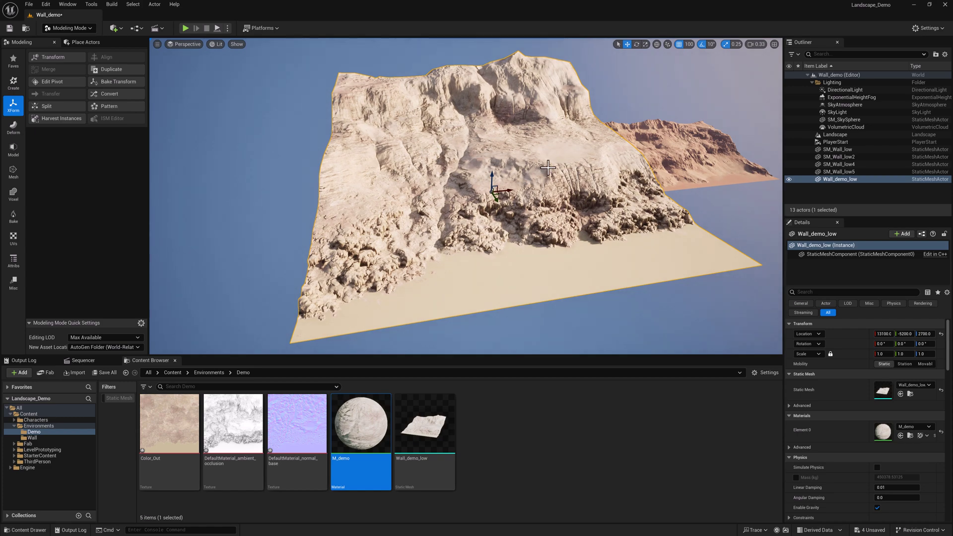
right_click_drag(548, 168, 516, 161)
key("w")
key("d")
mouse_move(491, 206)
right_mouse_down()
mouse_move(479, 199)
mouse_move(479, 213)
right_mouse_up()
key("d")
key("w")
key("s")
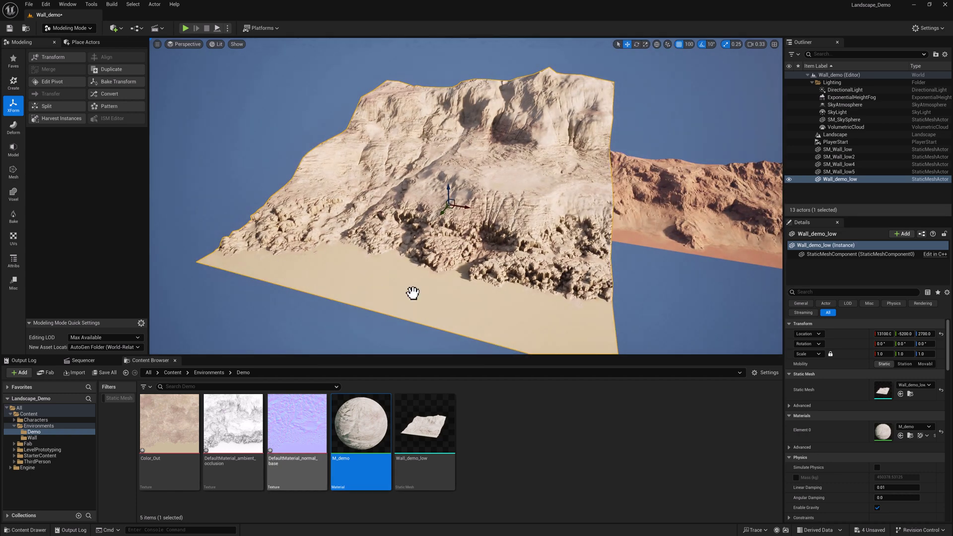
right_click_drag(435, 296, 432, 297)
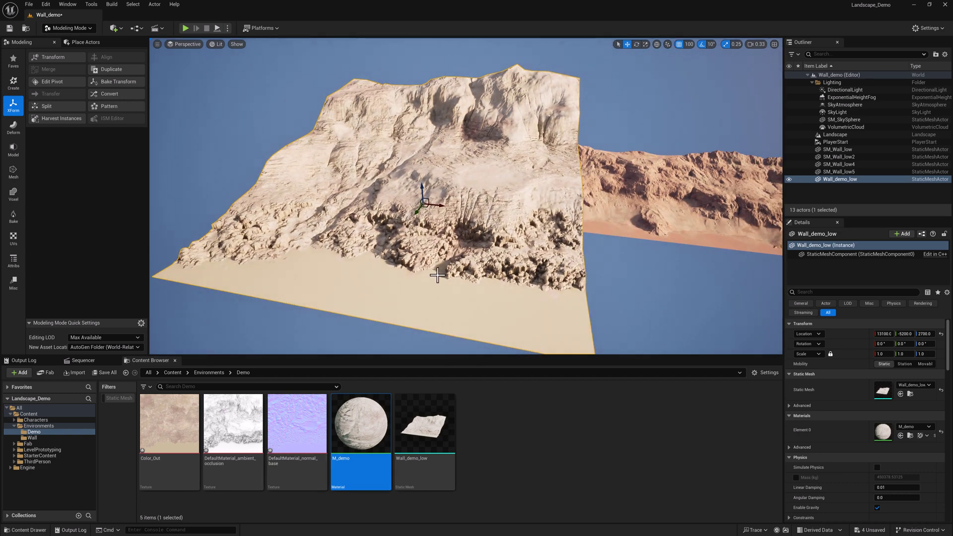
Duplicate the Wall_demo_low wall and move the copy along X to 17400, beside the original.
key("ctrl+d")
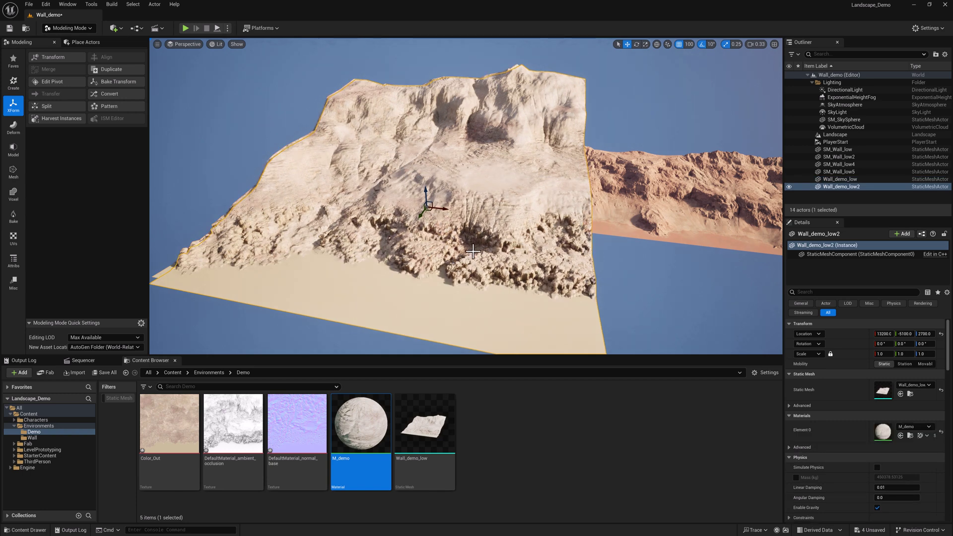
key("Delete")
left_click(470, 230)
key("ctrl+c")
key("ctrl+v")
left_click_drag(443, 205, 727, 235)
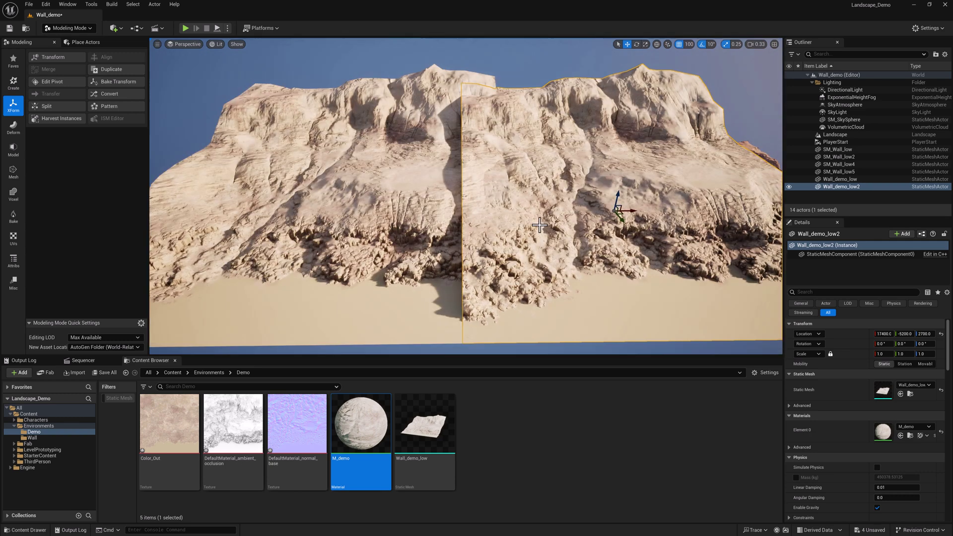
Mirror the copied wall with an X scale of -1 and move it along X to about 18100, edge to edge with the original.
key("r")
left_click_drag(629, 212, 531, 211)
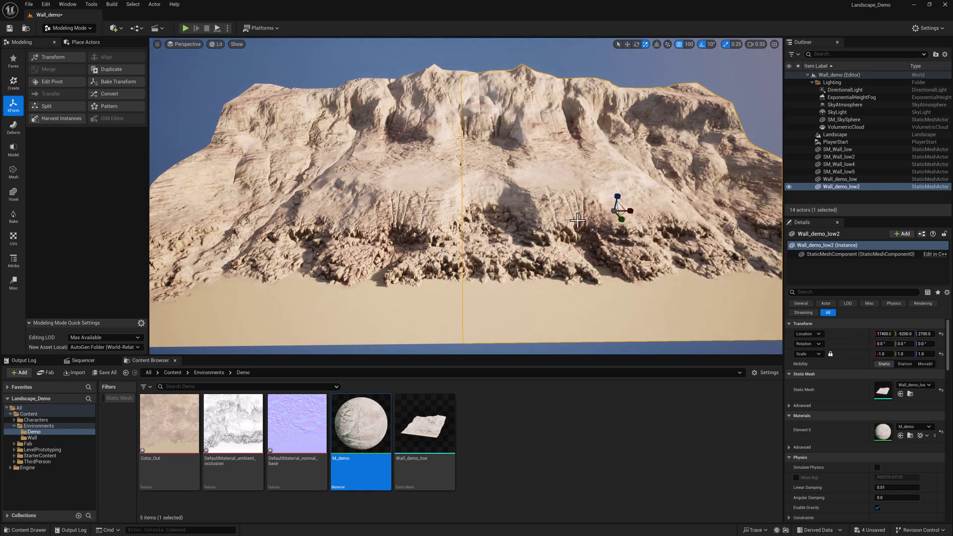
right_click_drag(609, 218, 618, 223)
key("w")
left_click_drag(615, 203, 666, 206)
key("Escape")
Close the seam between the two walls by setting the mirrored copy's X location to 18098.
mouse_move(543, 251)
right_mouse_down()
mouse_move(555, 248)
mouse_move(561, 293)
mouse_move(541, 286)
mouse_move(560, 268)
mouse_move(536, 255)
right_mouse_up()
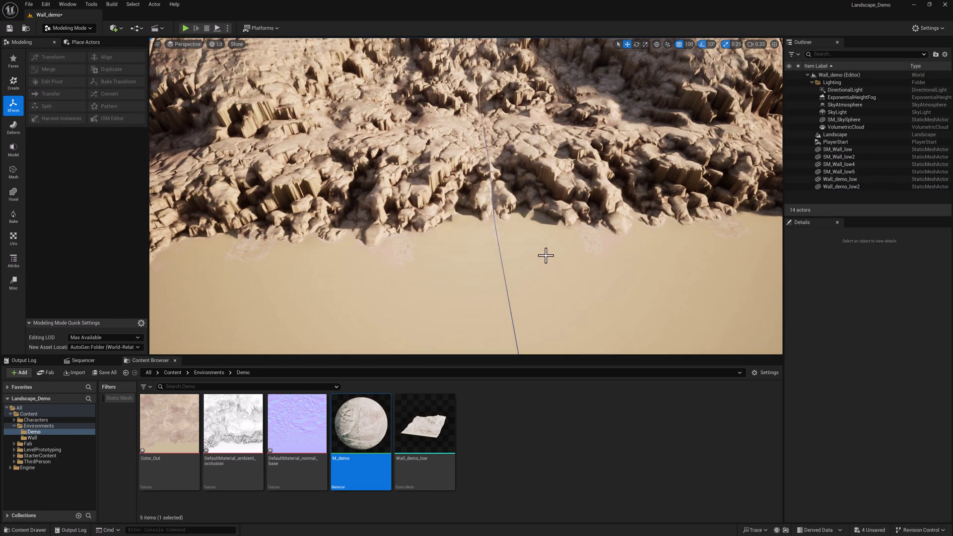
left_click(544, 256)
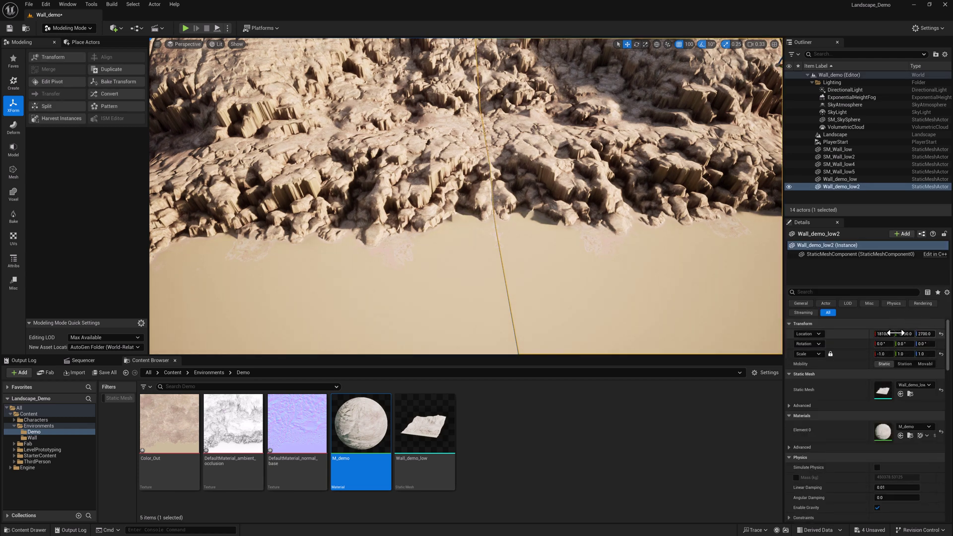
left_click_drag(886, 334, 888, 334)
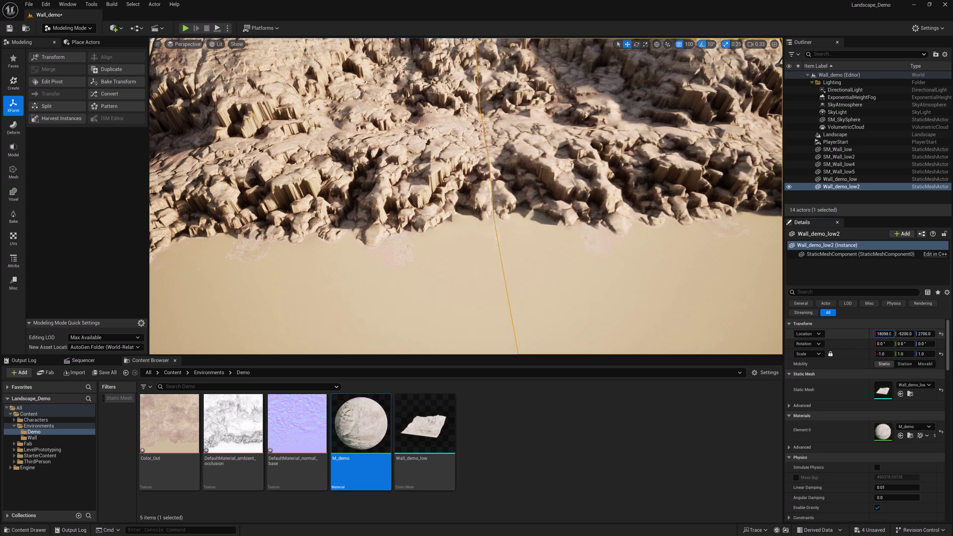
key("Escape")
Merge the original and mirrored walls into one new object named Combined, deleting the input meshes.
key("s")
right_click_drag(553, 289, 521, 252)
key("d")
left_click(403, 223)
left_click(539, 176, "ctrl")
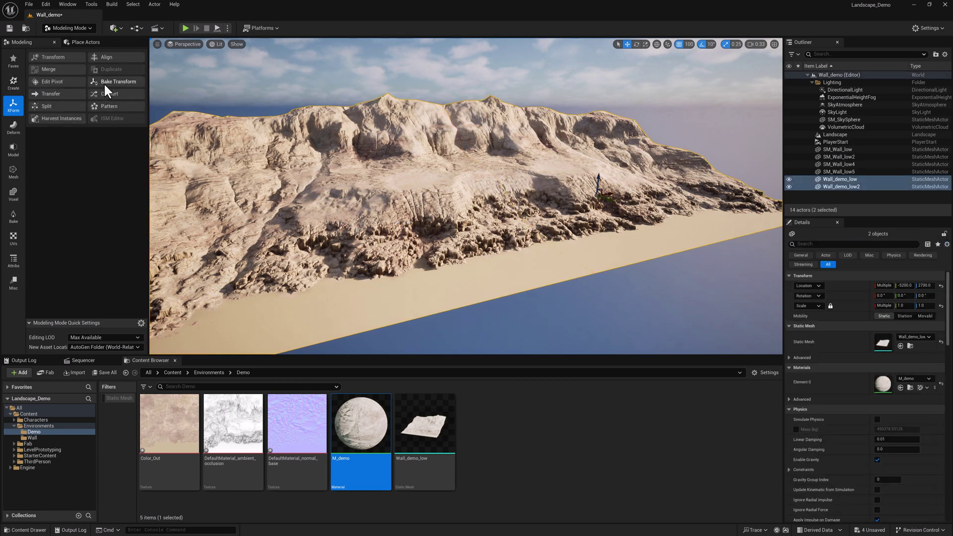
left_click(59, 69)
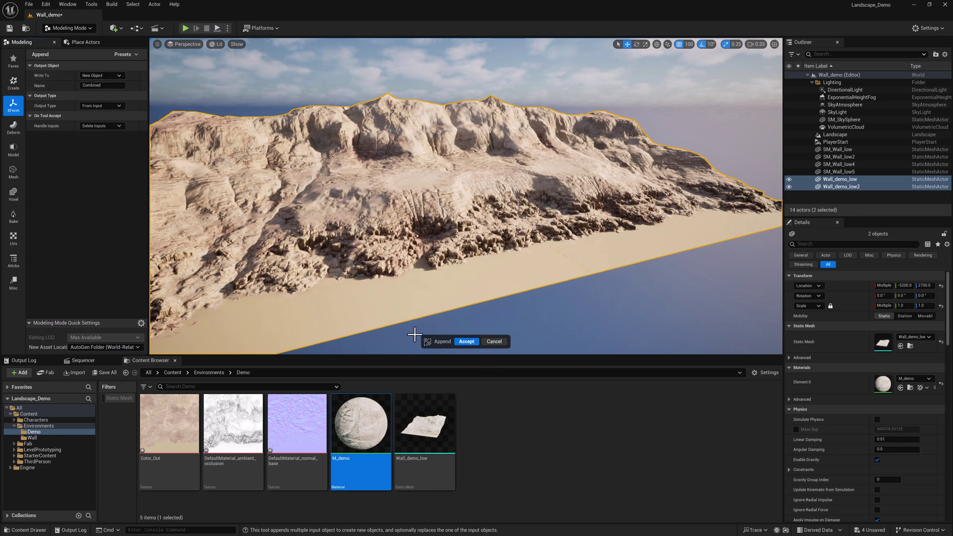
left_click(467, 342)
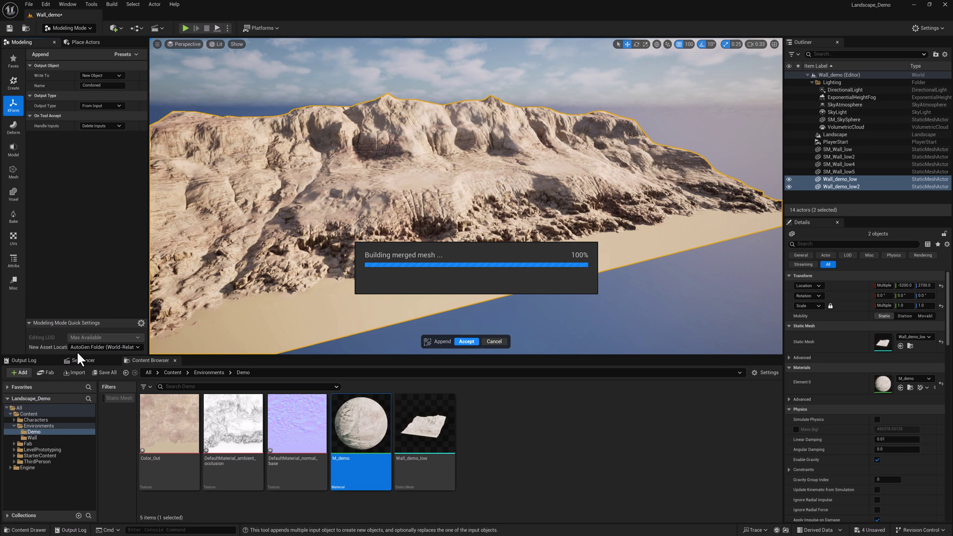
Duplicate the combined wall along X and place the copy against its neighbour at about X 9799.
mouse_move(540, 266)
right_mouse_down()
mouse_move(640, 280)
mouse_move(526, 258)
mouse_move(540, 267)
right_mouse_up()
key("s")
key("s")
right_click_drag(531, 213, 531, 213)
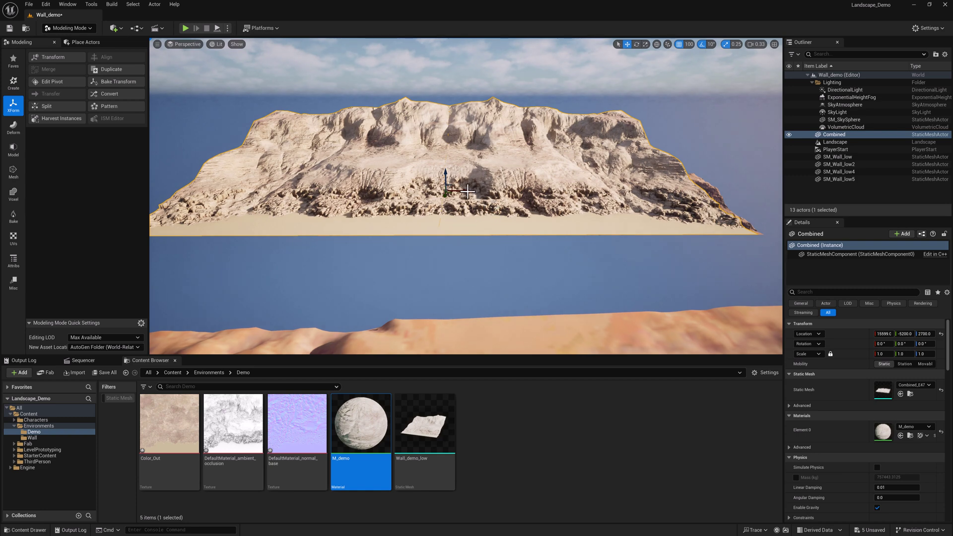
left_click_drag(464, 190, 272, 195)
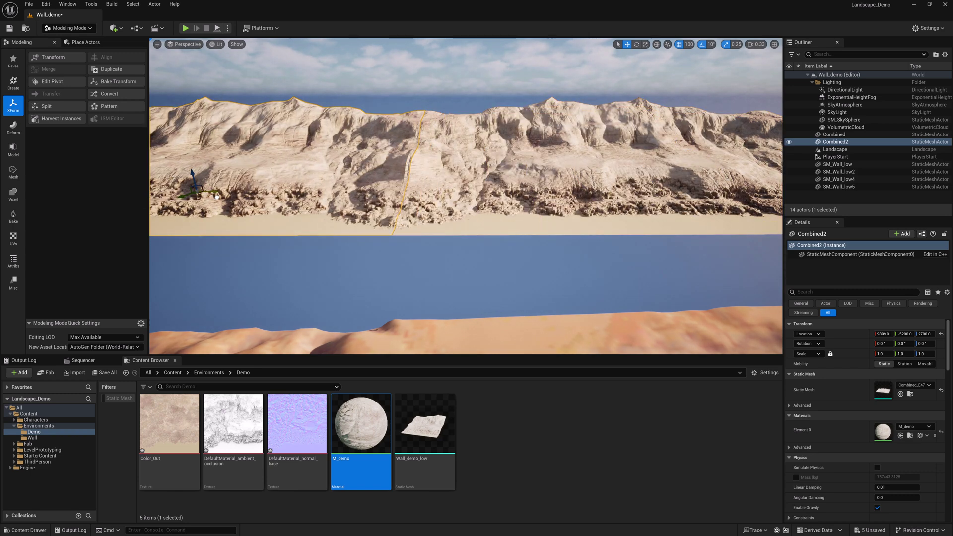
Examine the two adjoining combined walls from several angles, checking the seam and the repetition of the rock shapes.
key("Escape")
key("w")
right_click_drag(431, 181, 305, 183)
right_click_drag(372, 181, 510, 174)
right_click_drag(386, 179, 463, 174)
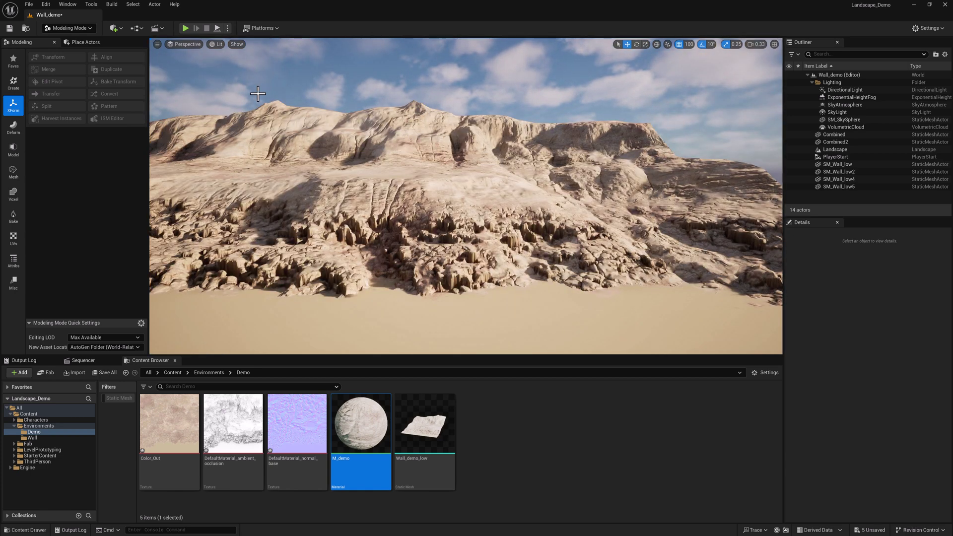
key("w")
right_click_drag(334, 122, 298, 169)
right_click_drag(417, 166, 467, 166)
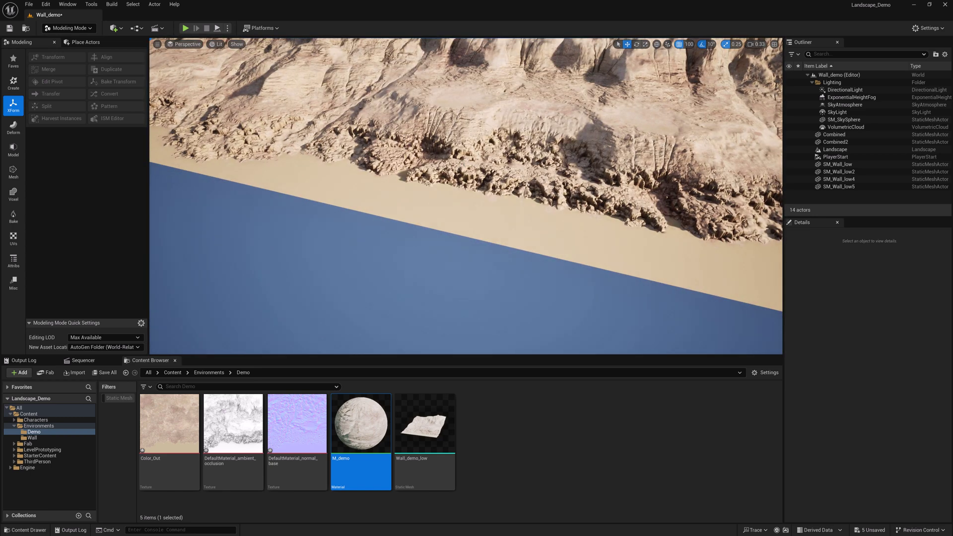
Delete the duplicate of the combined wall.
left_click(270, 137)
right_click_drag(270, 137, 330, 117)
left_click(226, 120)
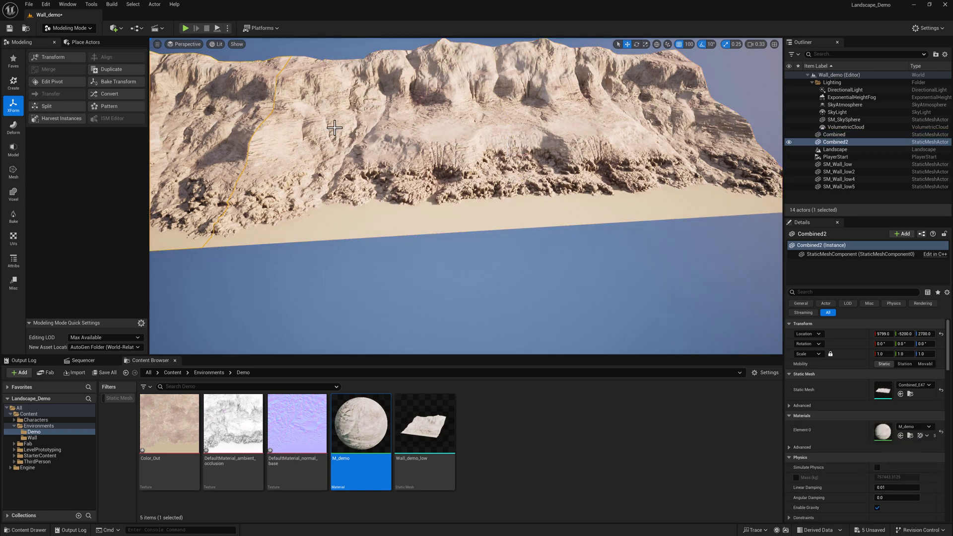
key("Delete")
Generate PolyGroups by face normal deviation on the combined wall and try to edit them with PolyGroup Edit.
left_click(487, 132)
right_click_drag(441, 189, 181, 165)
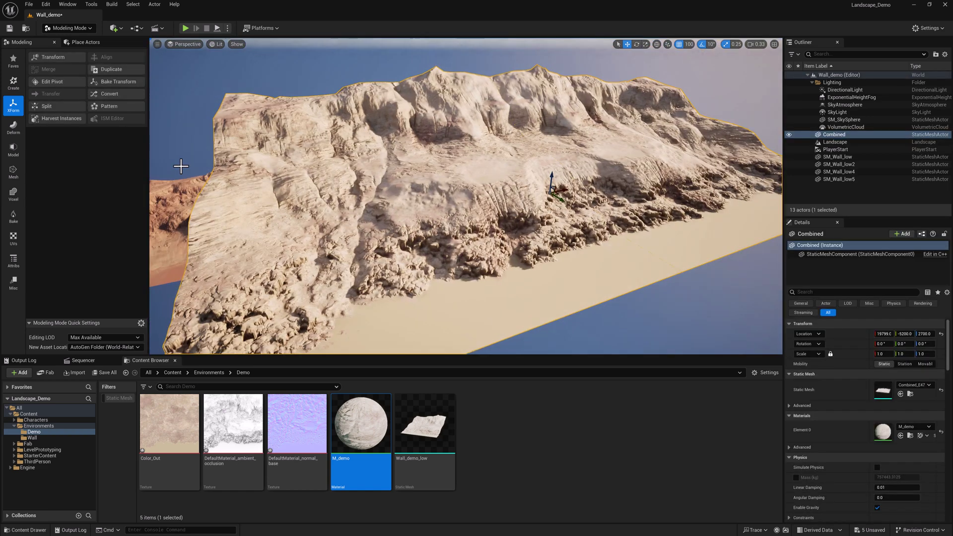
left_click(13, 261)
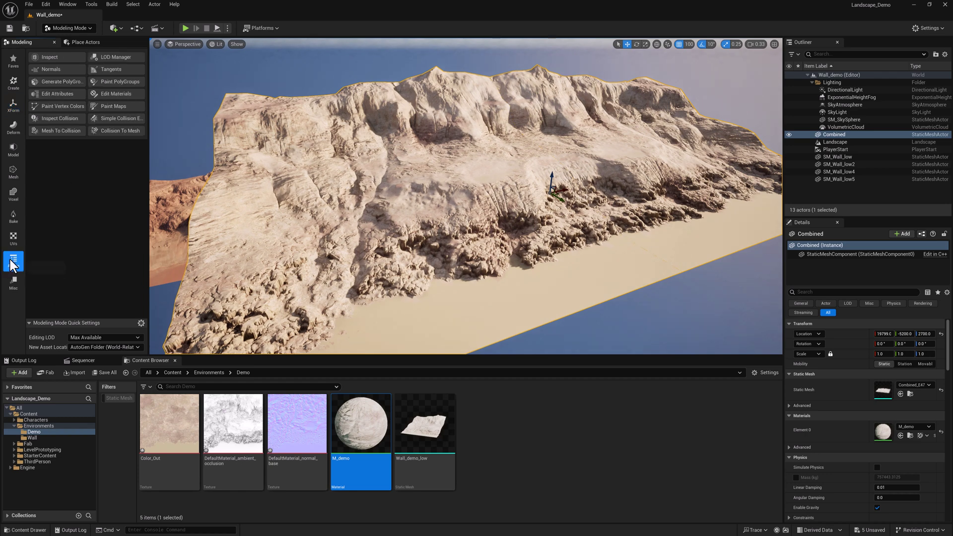
left_click(65, 81)
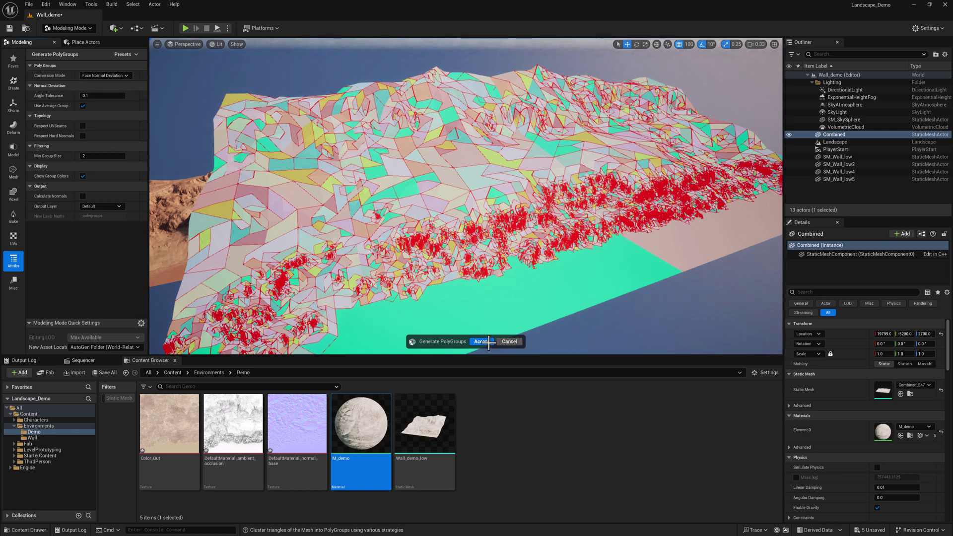
key("Return")
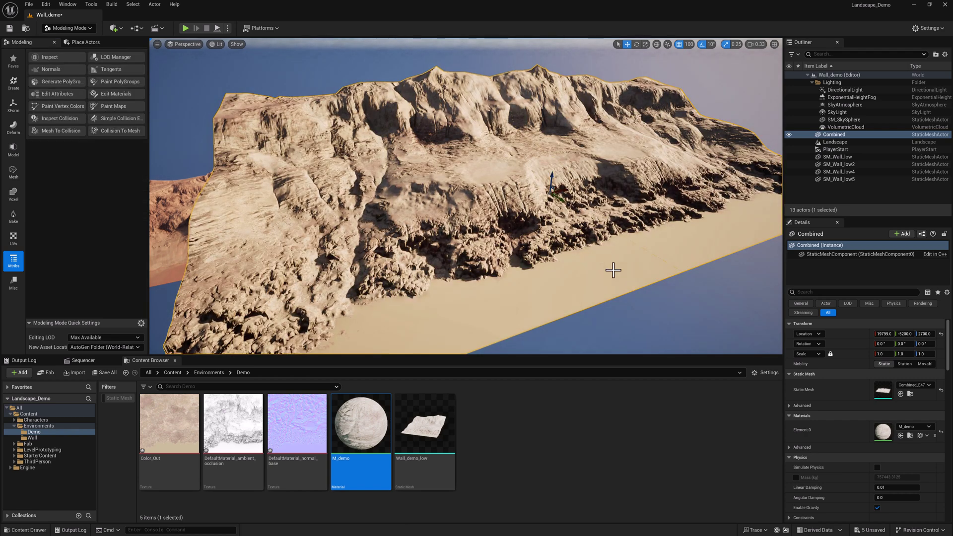
left_click(14, 148)
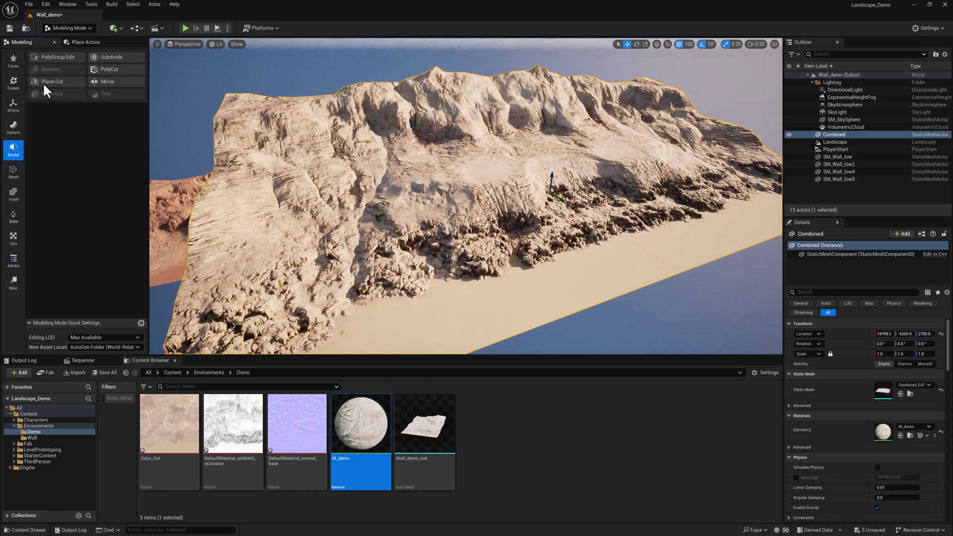
left_click(56, 57)
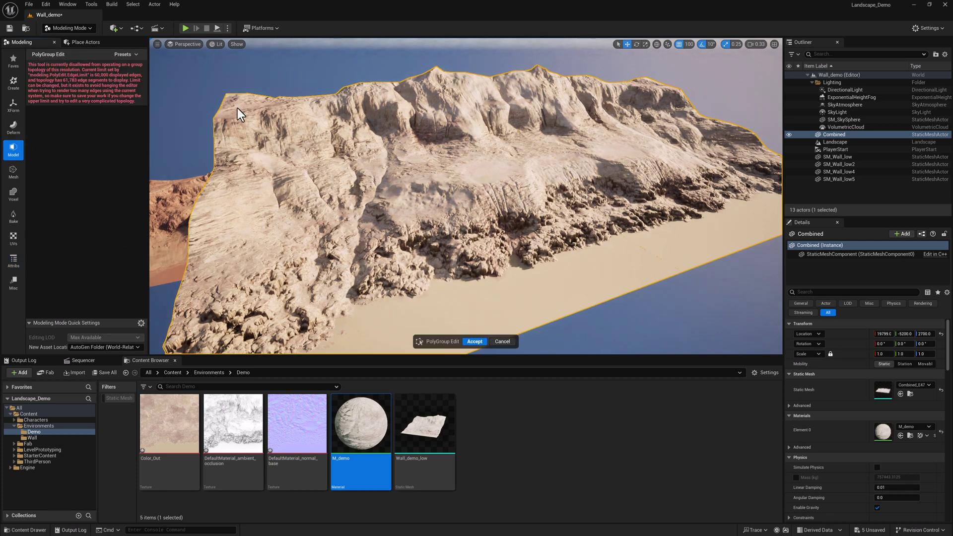
left_click(502, 342)
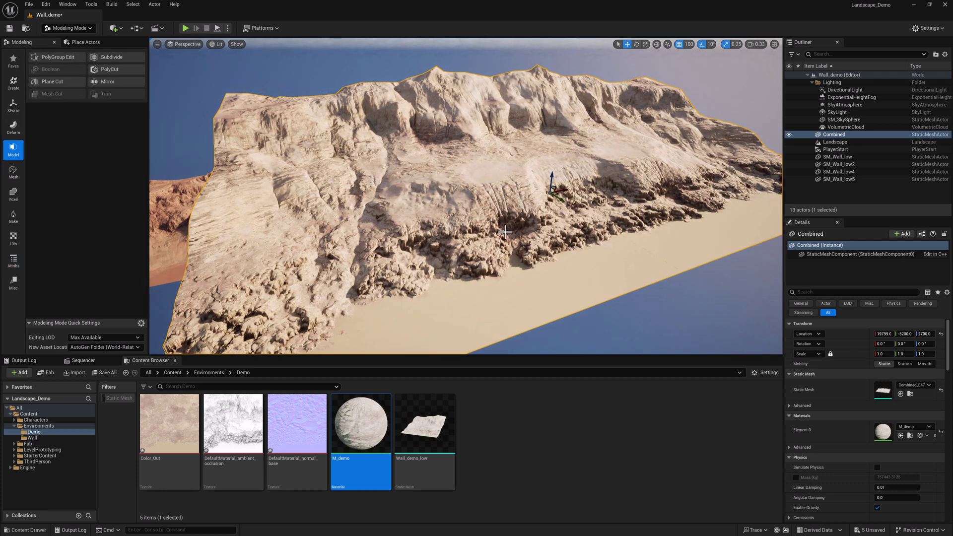
Replace the combined wall with a fresh Wall_demo_low mesh placed at about X 16600, Y -1500, Z 4600.
key("Delete")
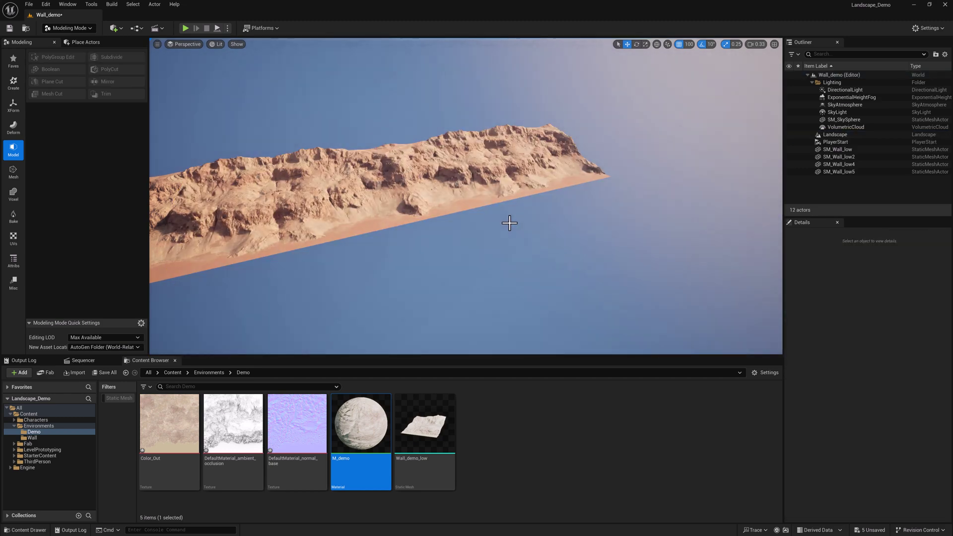
left_click_drag(433, 425, 447, 230)
key("f")
Generate PolyGroups on the placed Wall_demo_low using Face Normal Deviation with an angle tolerance of 0.1.
right_click_drag(446, 230, 108, 235)
left_click(13, 262)
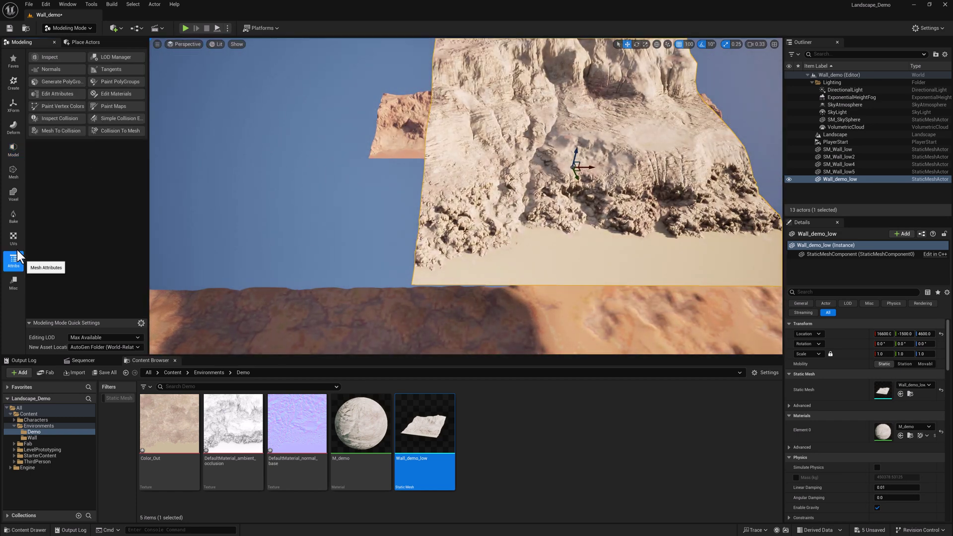
left_click(59, 82)
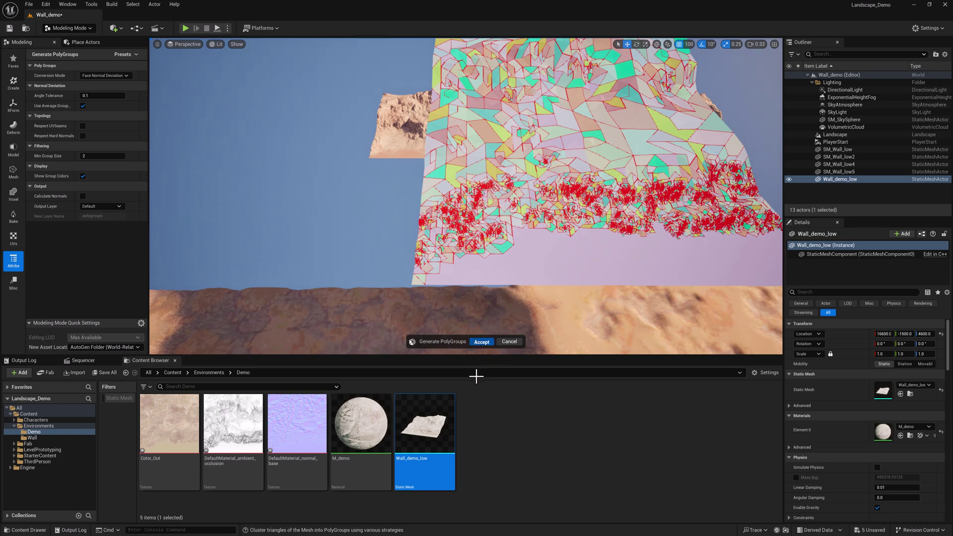
left_click(482, 341)
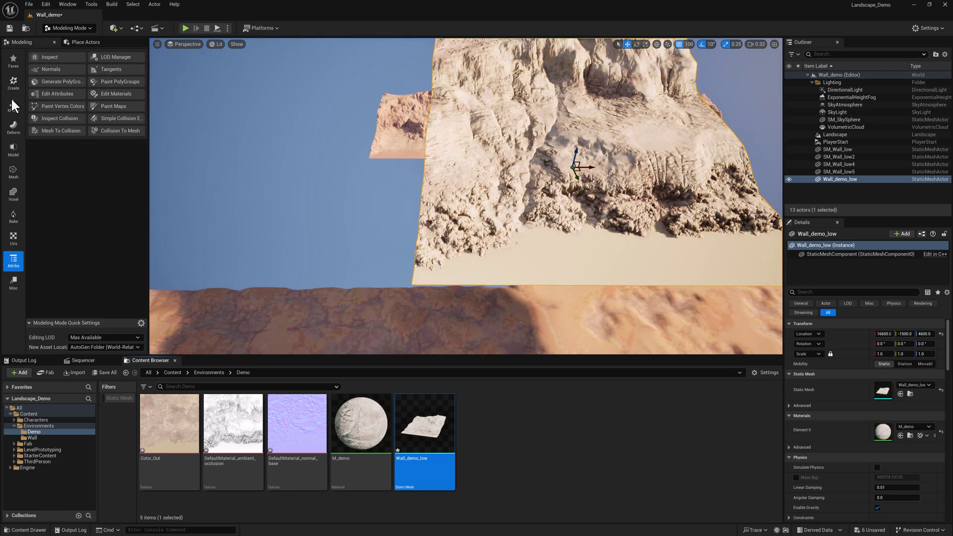
Delete the flat ground PolyGroup at the foot of Wall_demo_low with PolyGroup Edit and accept the edit.
left_click(13, 149)
left_click(57, 58)
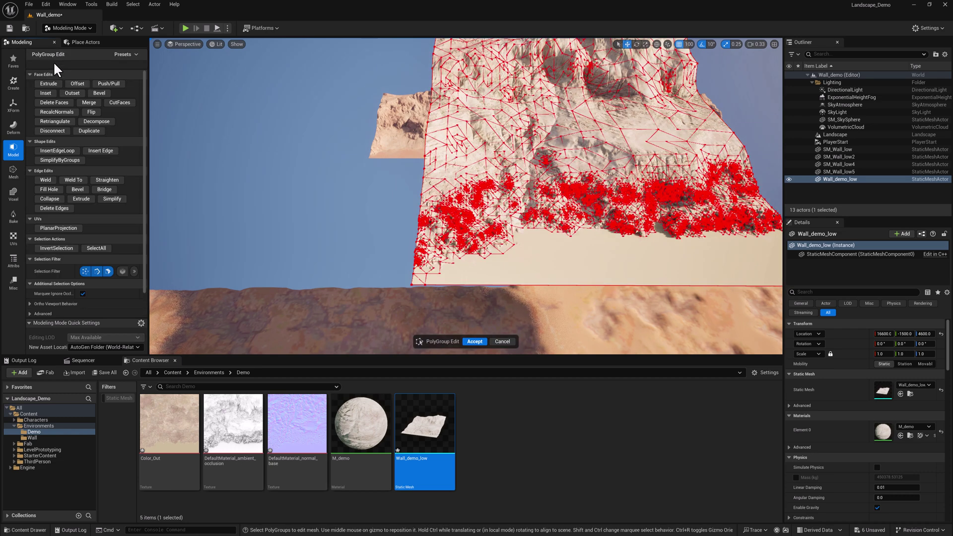
left_click(557, 262)
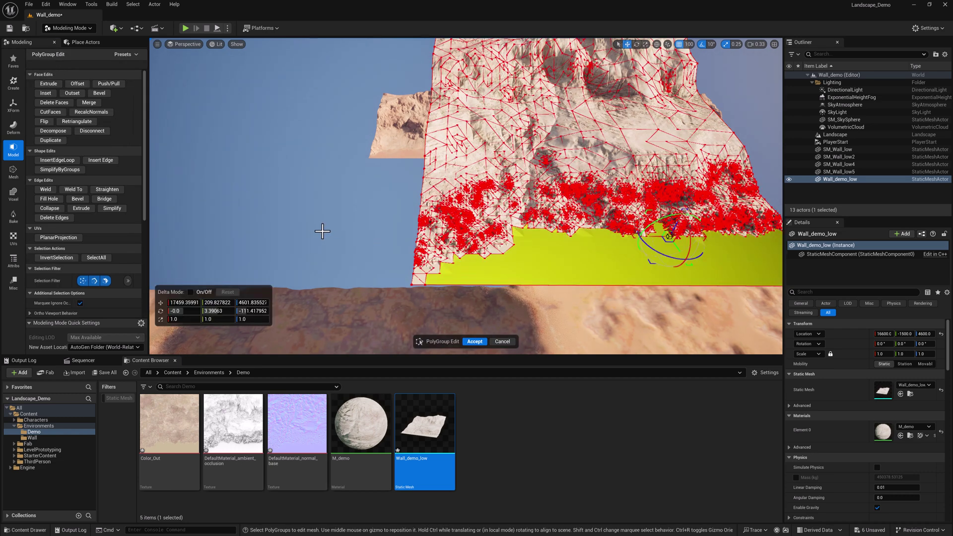
right_click_drag(339, 229, 355, 227)
key("Delete")
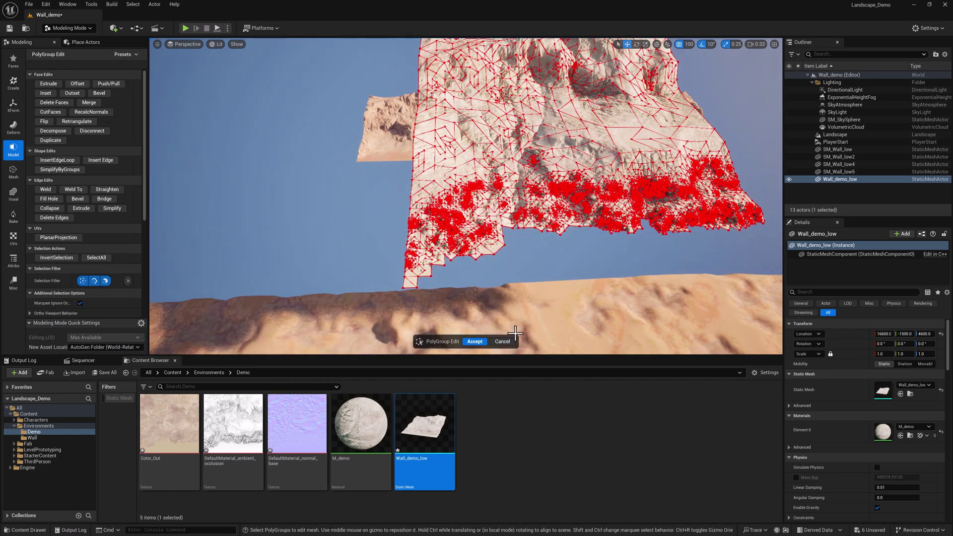
left_click(476, 341)
Examine the trimmed wall's lower edge from several angles, and look over the existing red walls and surrounding landscape.
mouse_move(485, 291)
right_mouse_down()
mouse_move(466, 273)
mouse_move(474, 286)
mouse_move(479, 268)
mouse_move(487, 294)
right_mouse_up()
left_click(570, 297)
right_click_drag(570, 297, 534, 296)
right_click_drag(397, 219, 446, 210)
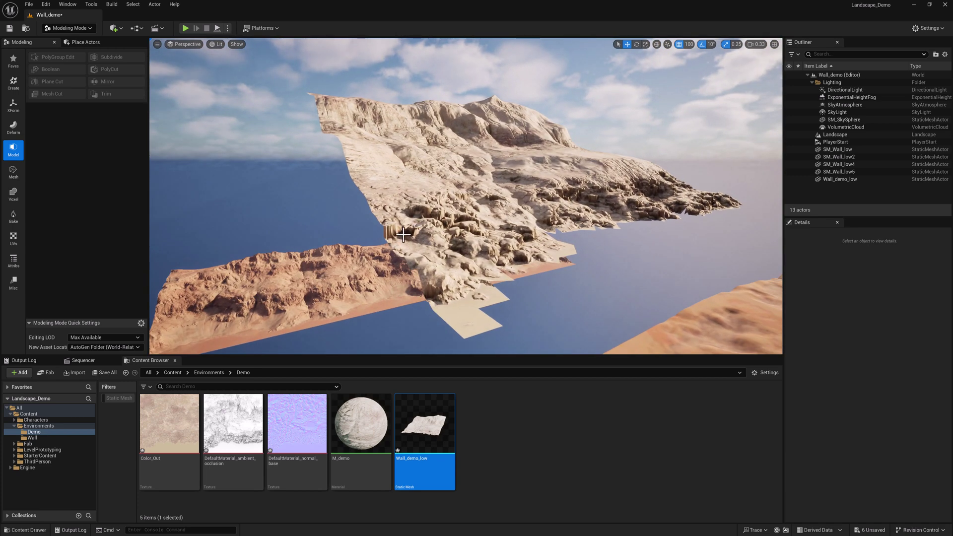
right_click_drag(366, 344, 352, 344)
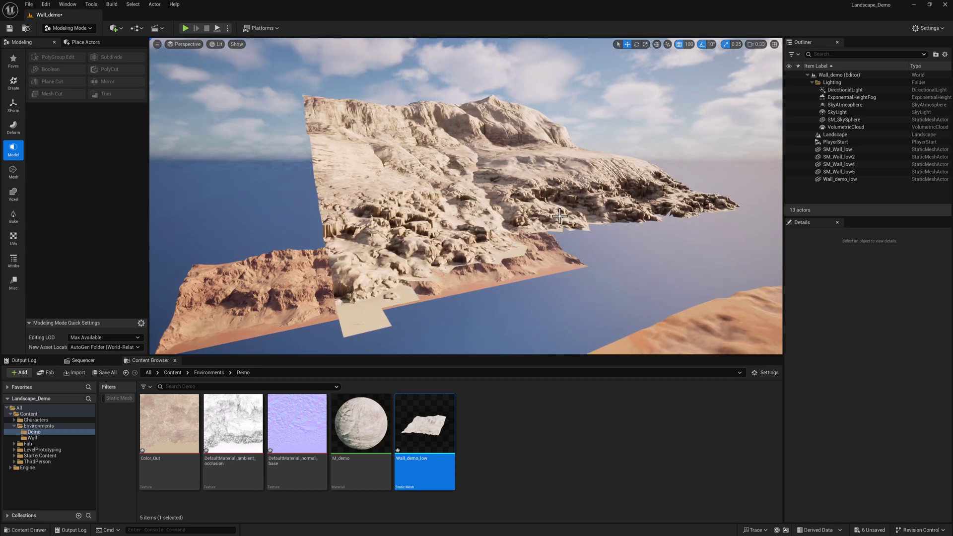
right_click_drag(559, 216, 477, 229)
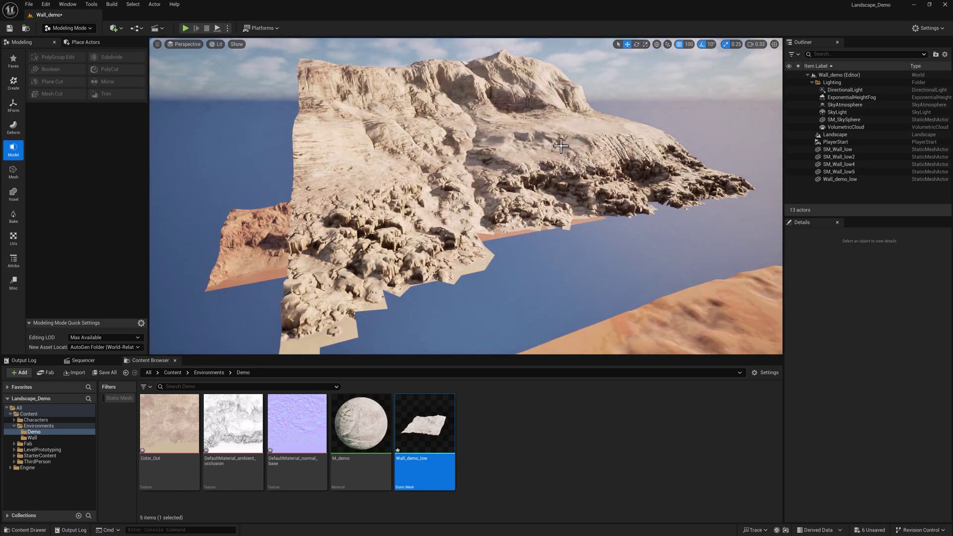
mouse_move(557, 162)
right_mouse_down()
mouse_move(548, 168)
mouse_move(569, 162)
mouse_move(526, 167)
mouse_move(562, 170)
right_mouse_up()
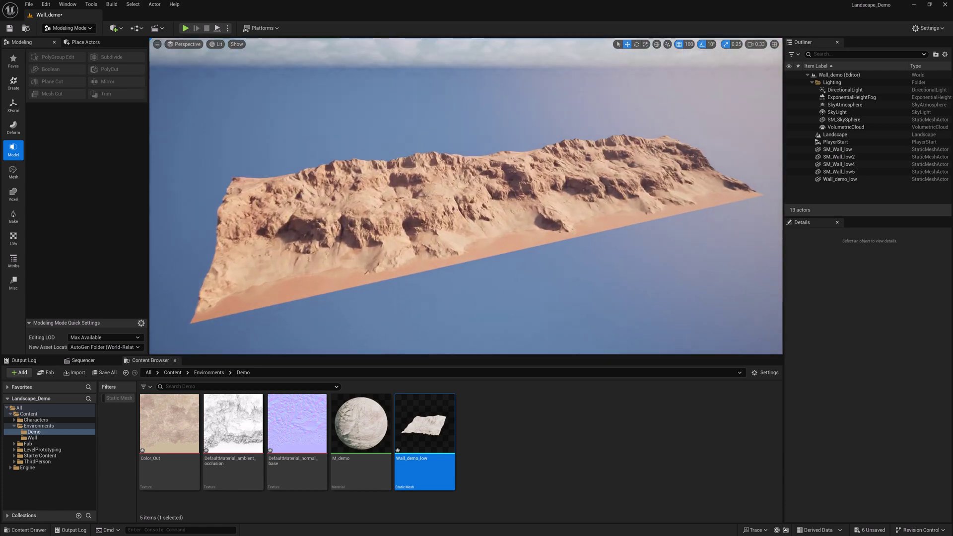
right_click_drag(479, 169, 403, 143)
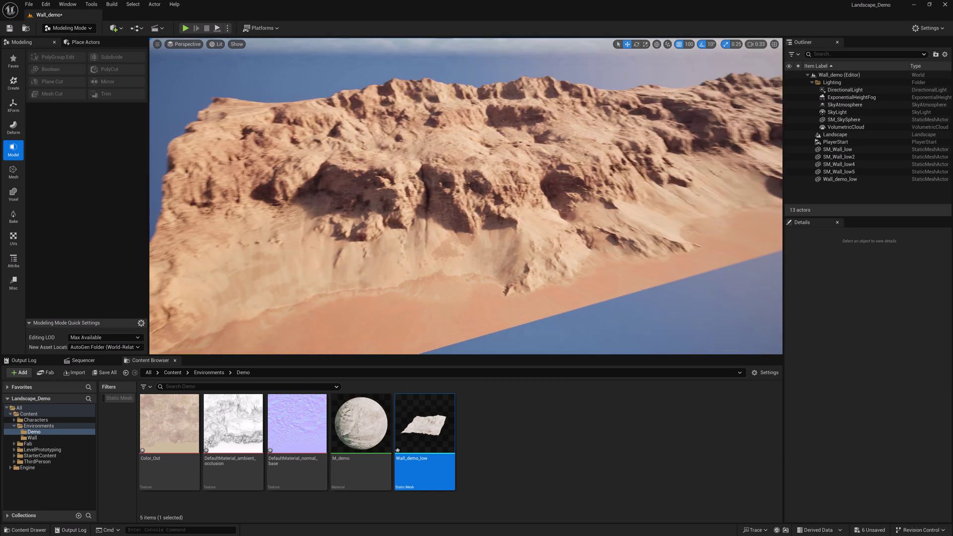
right_click_drag(436, 208, 606, 150)
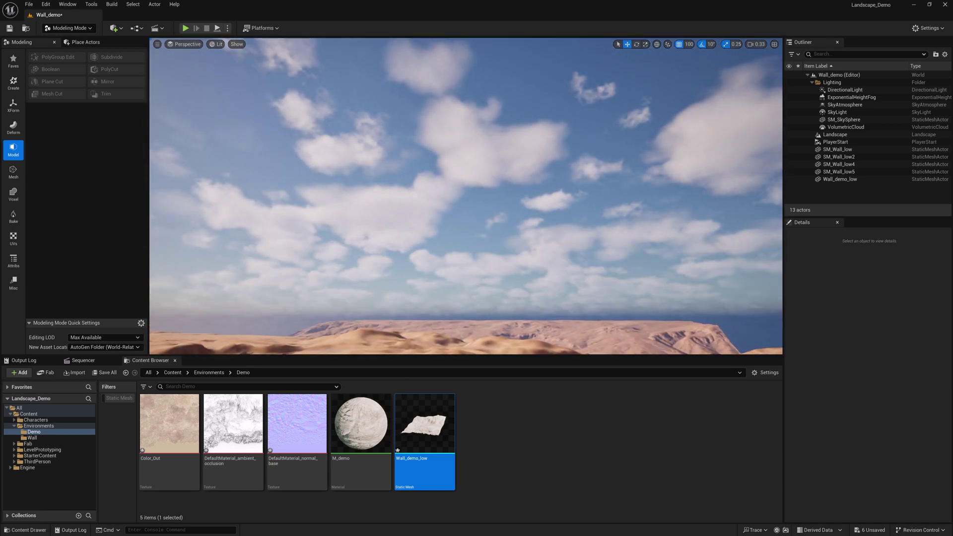
right_click_drag(480, 148, 472, 183)
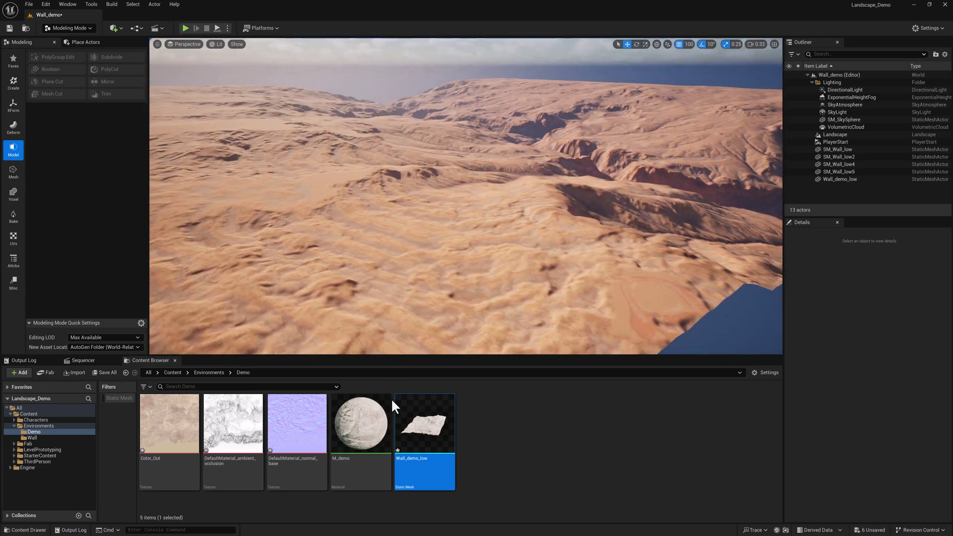
right_click_drag(426, 219, 426, 220)
right_click_drag(619, 180, 620, 180)
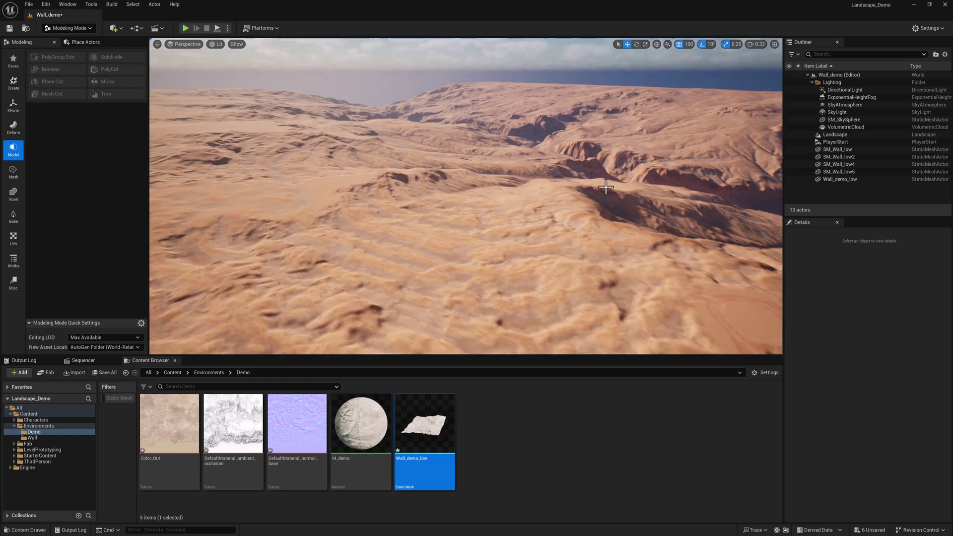
right_click_drag(475, 248, 475, 247)
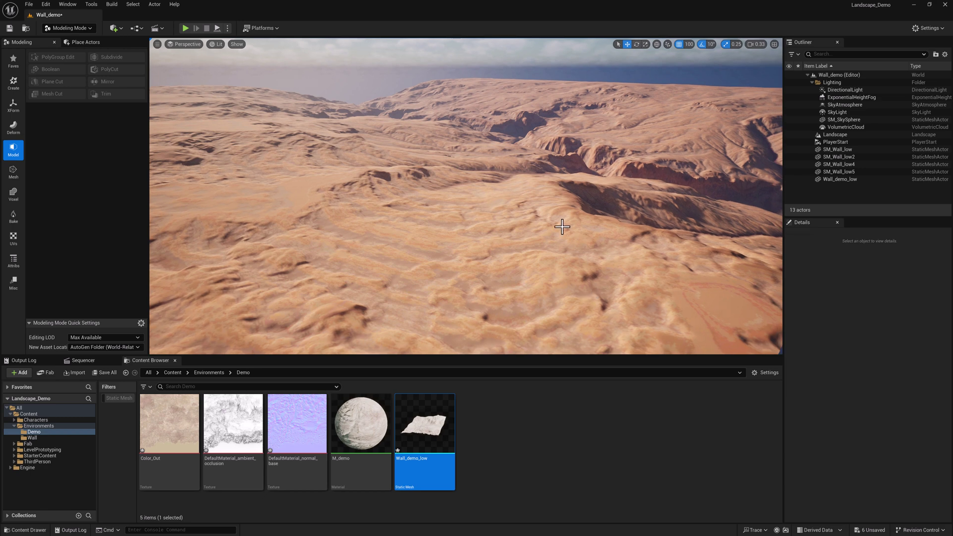
right_click_drag(534, 228, 534, 229)
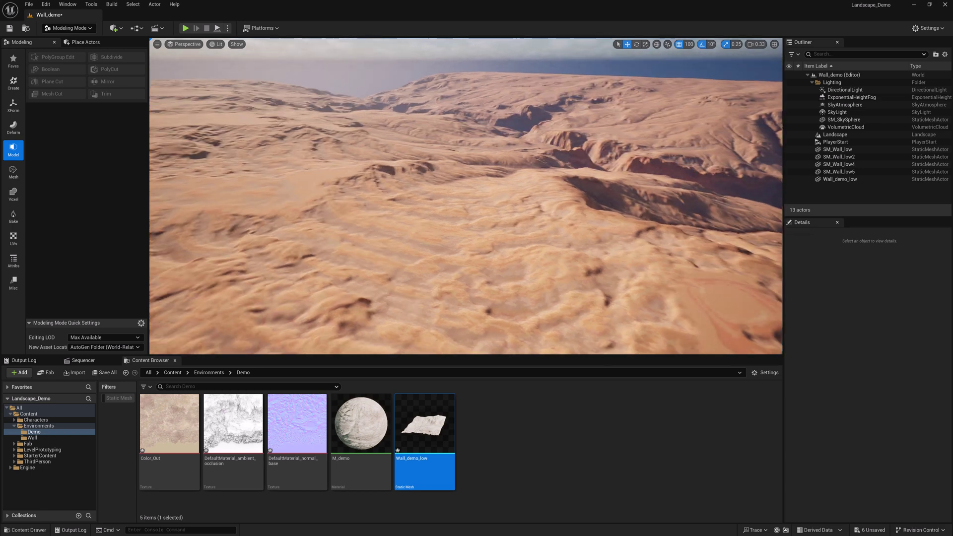
right_click_drag(533, 219, 520, 219)
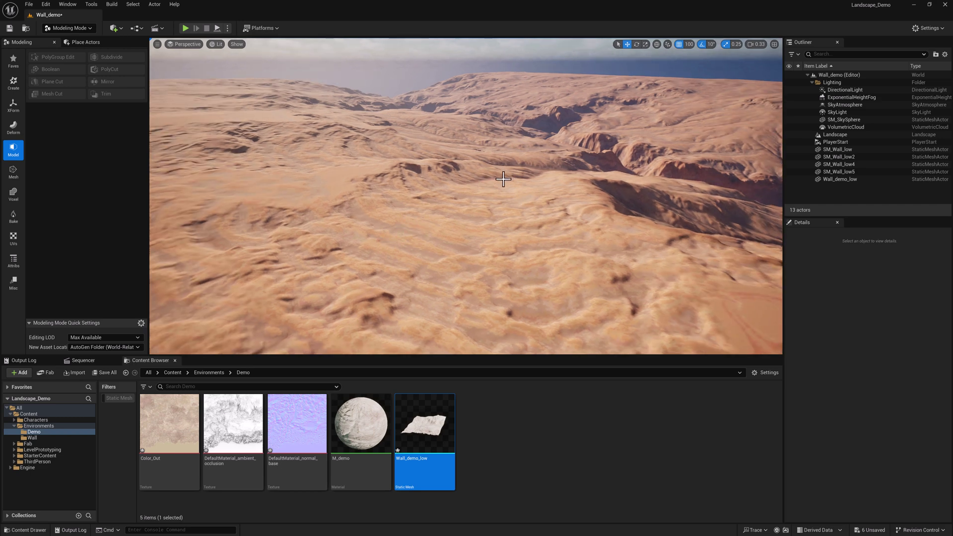
right_click_drag(559, 172, 553, 172)
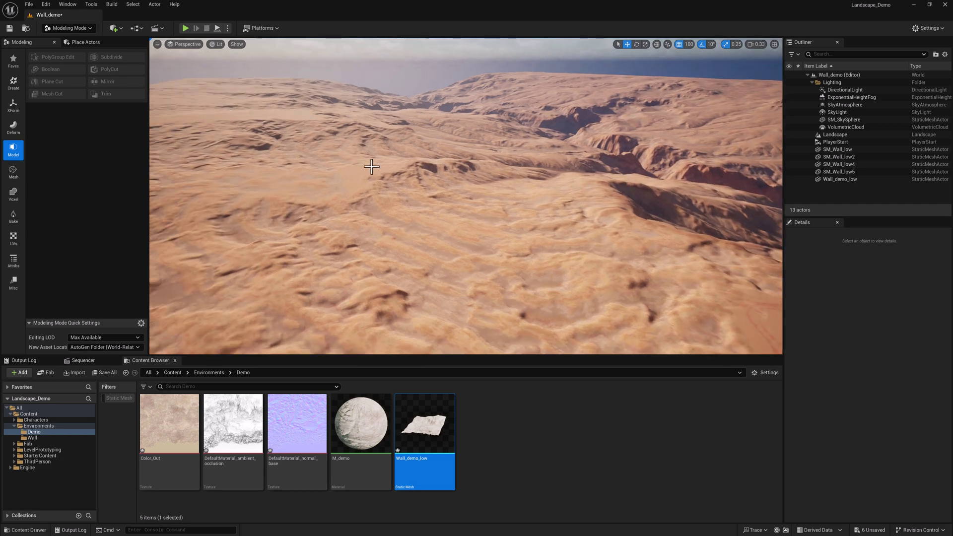
right_click_drag(404, 214, 414, 216)
right_click_drag(526, 202, 529, 202)
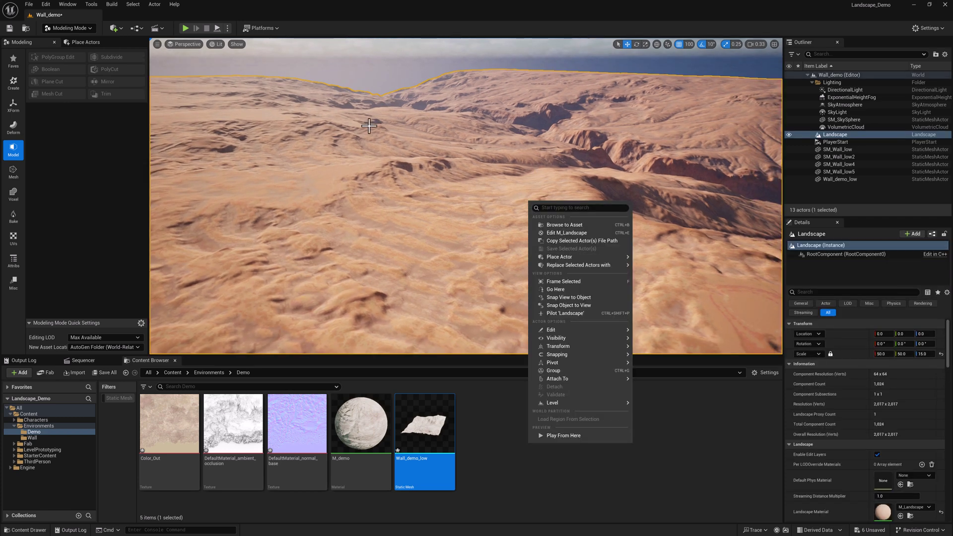